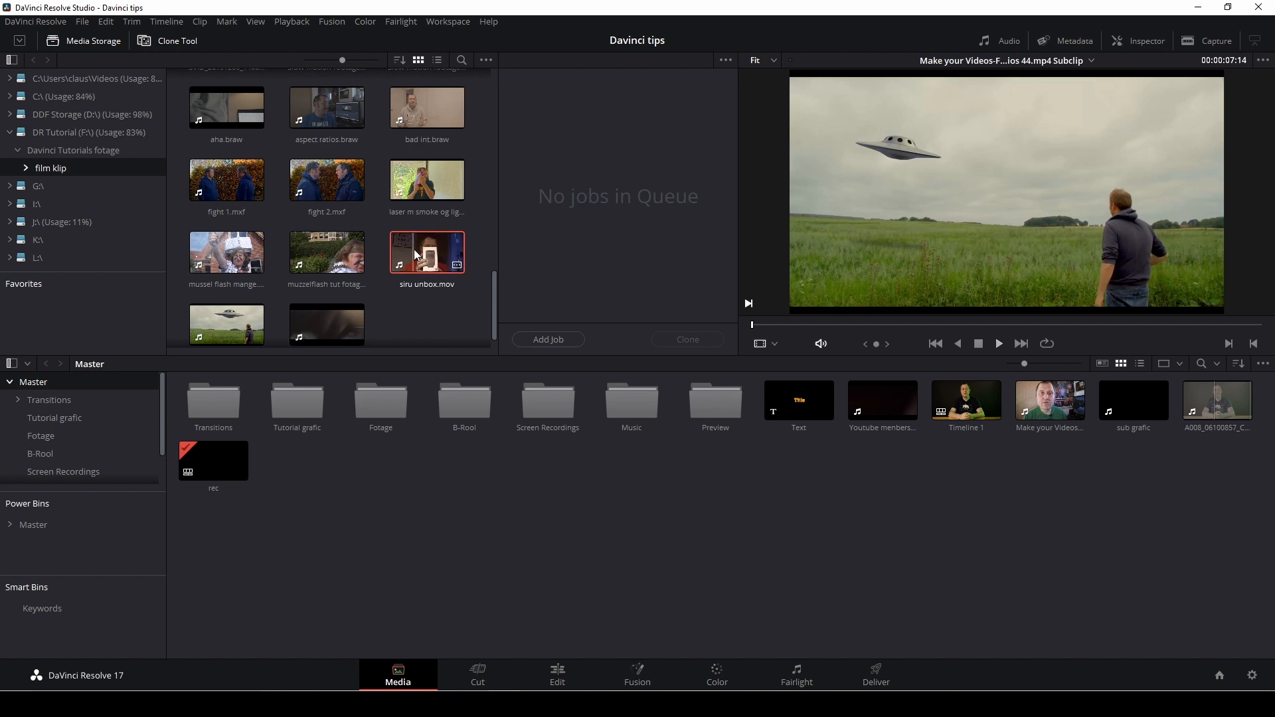
Step: Run automatic scene cut detection on siru unbox.mov and add the detected cuts to the media pool
right_click(413, 250)
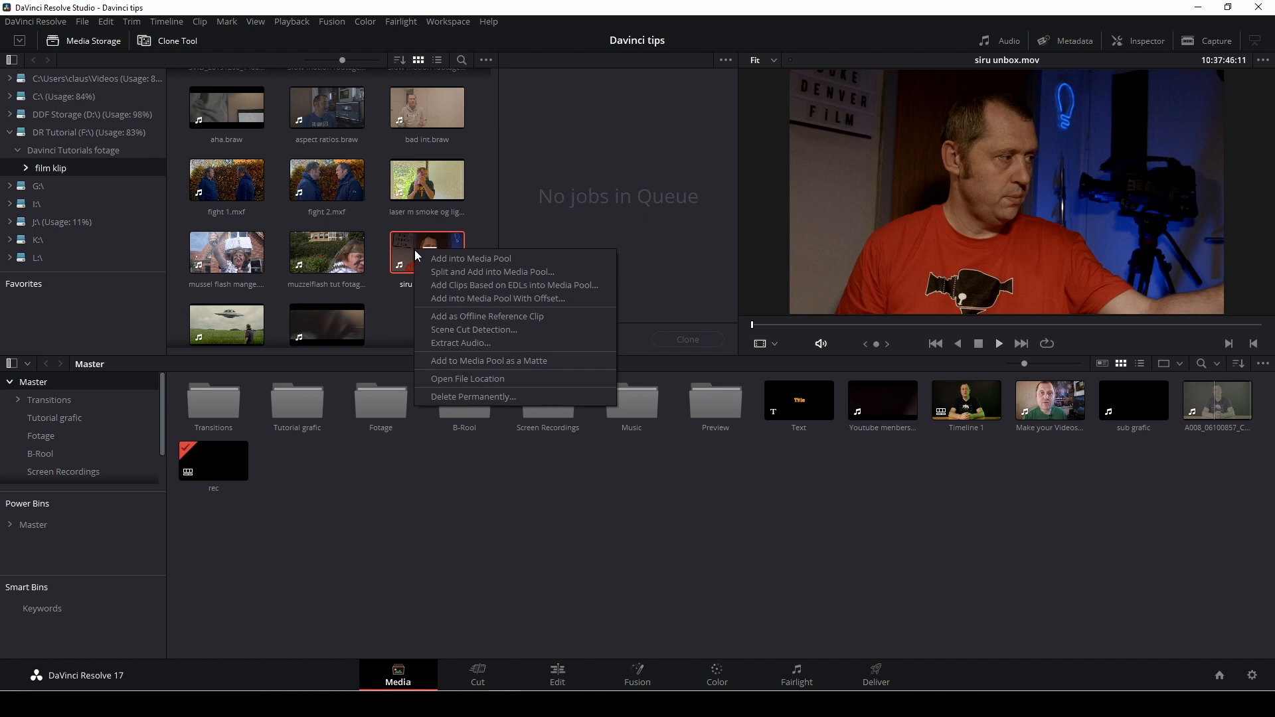
click(505, 336)
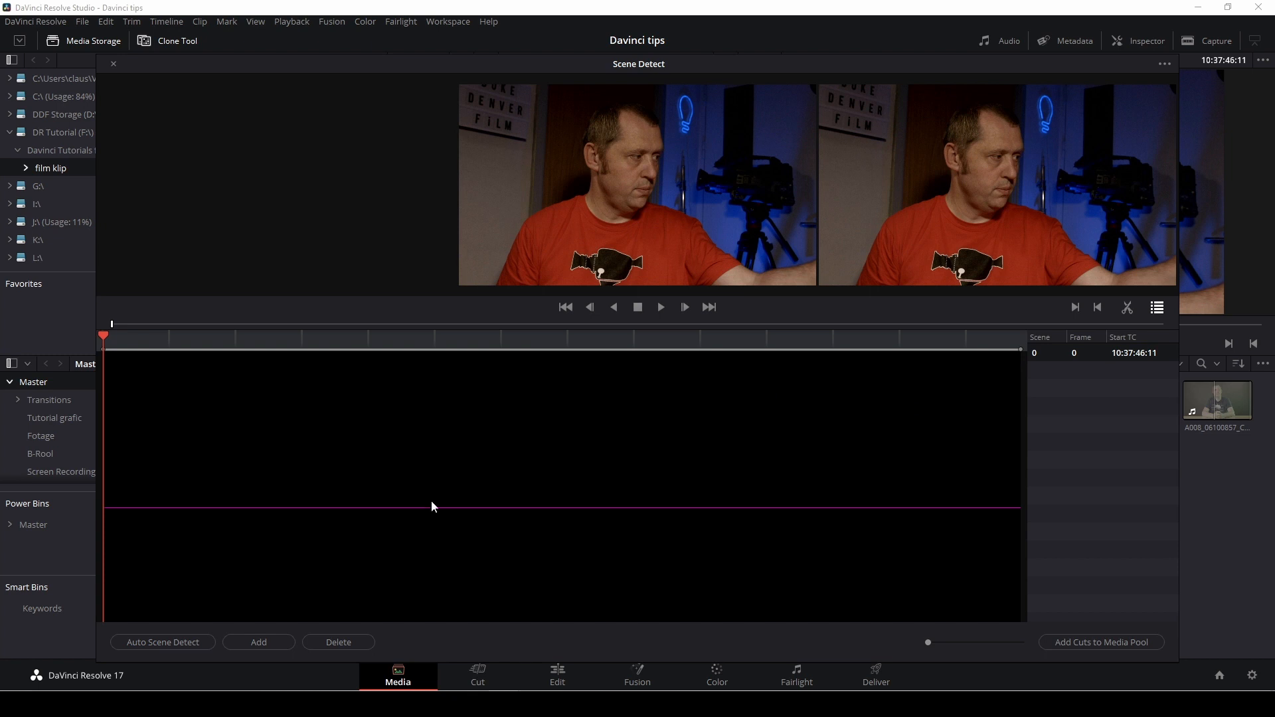
click(153, 643)
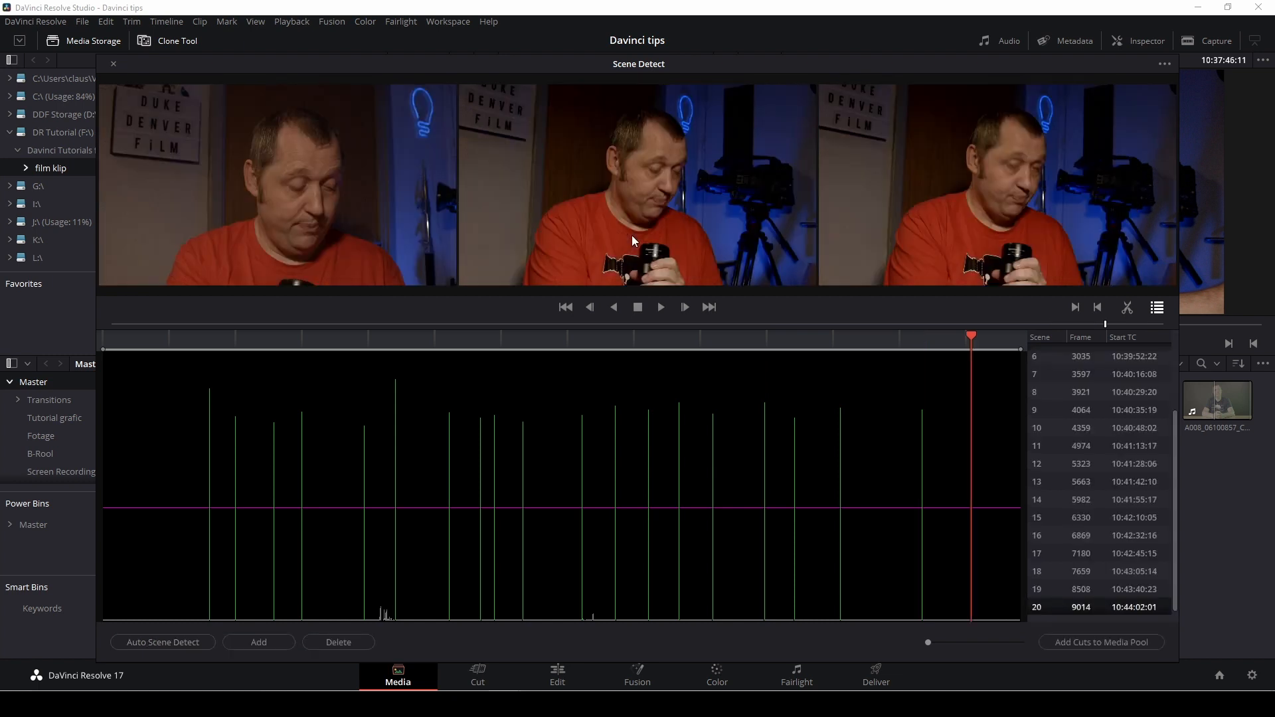
drag(972, 337, 827, 363)
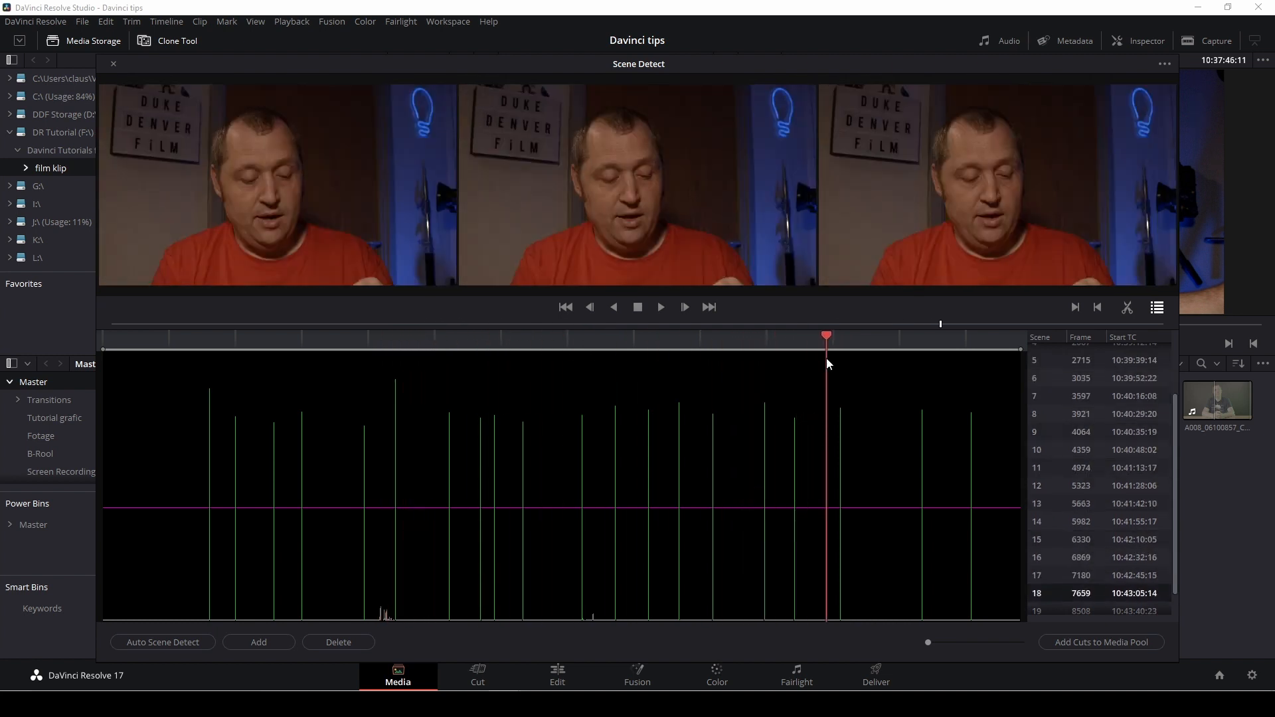
click(1080, 643)
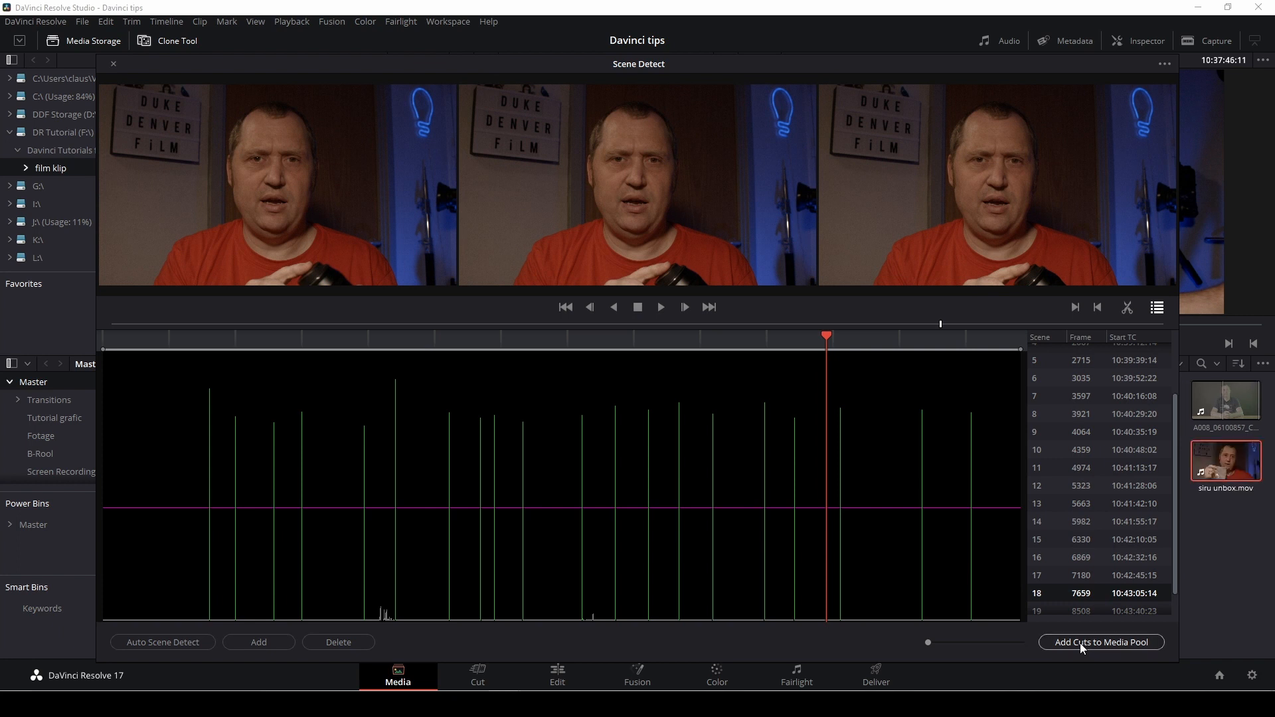
click(114, 66)
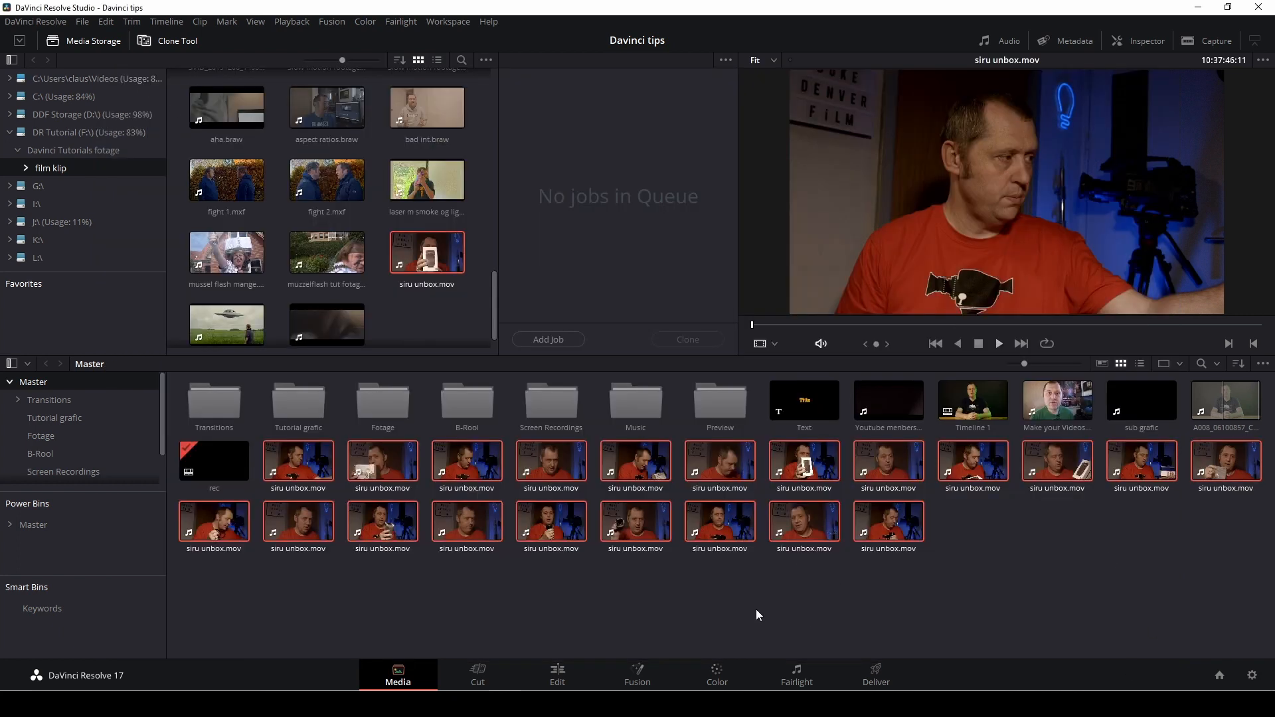
Step: Place all the siru unbox.mov cuts on the rec timeline in the Edit page and play from the second cut
click(561, 673)
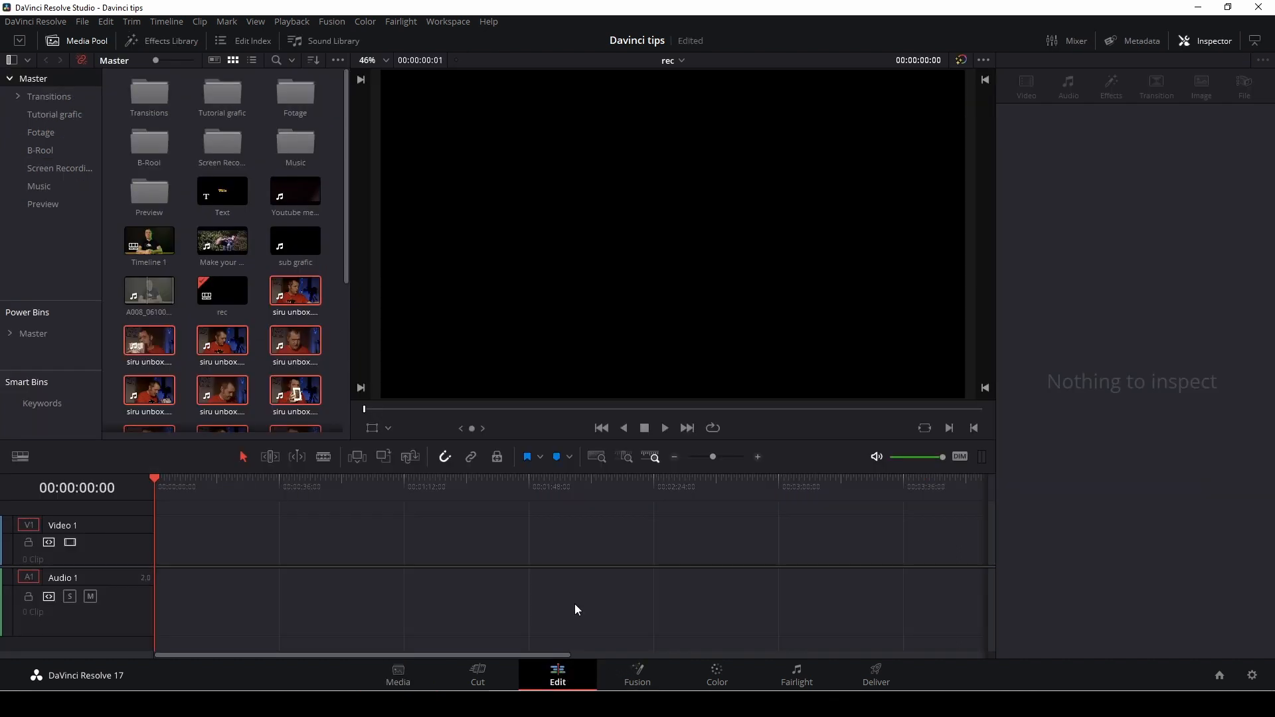
drag(293, 290, 275, 548)
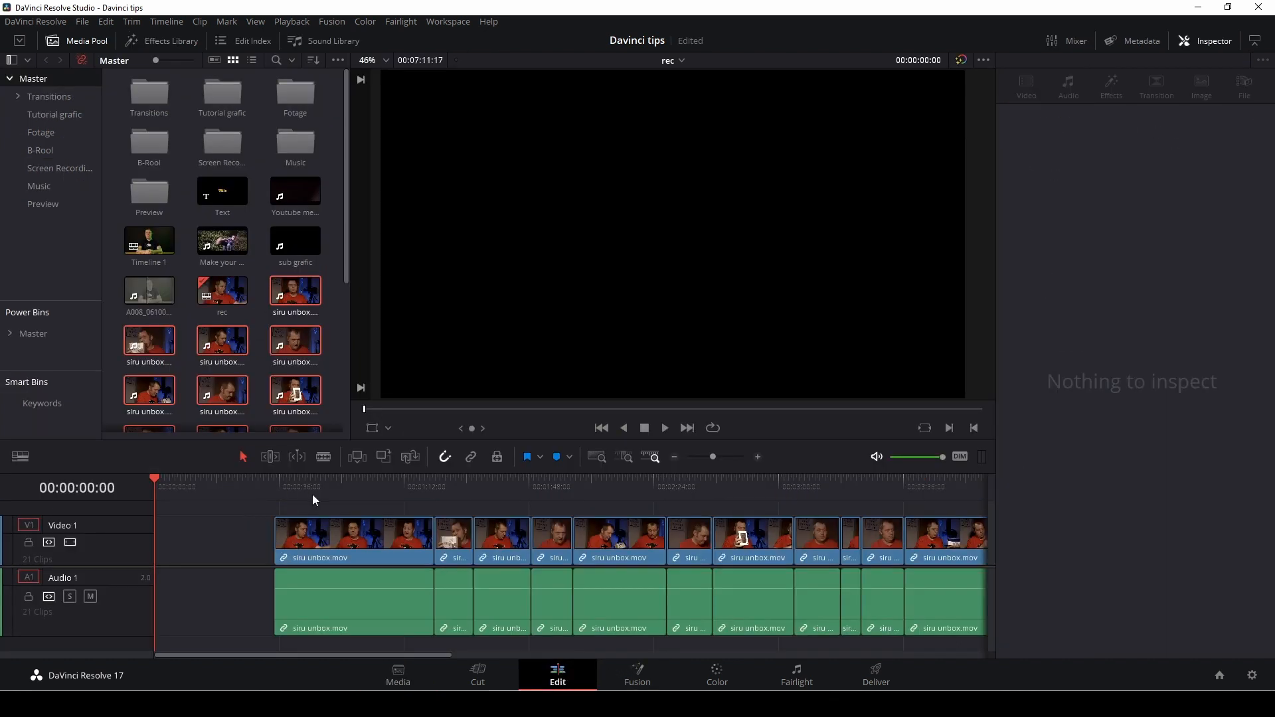
click(304, 489)
drag(305, 488, 429, 494)
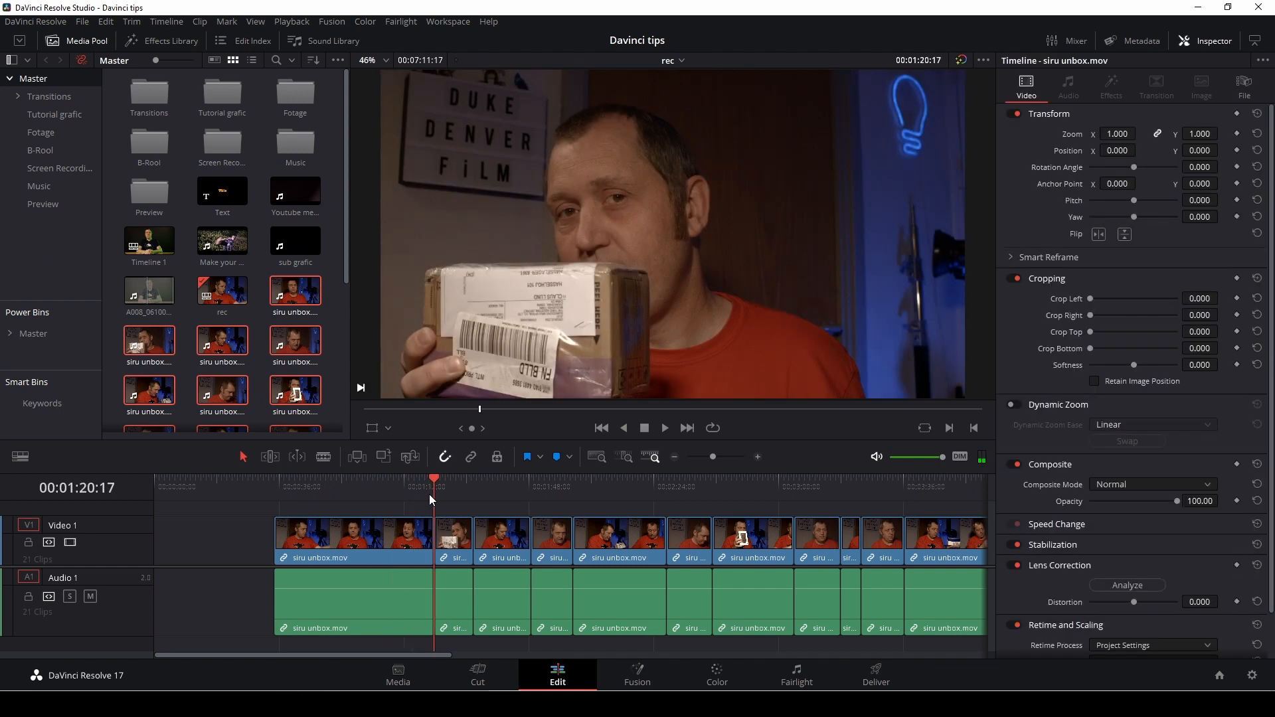
key(space)
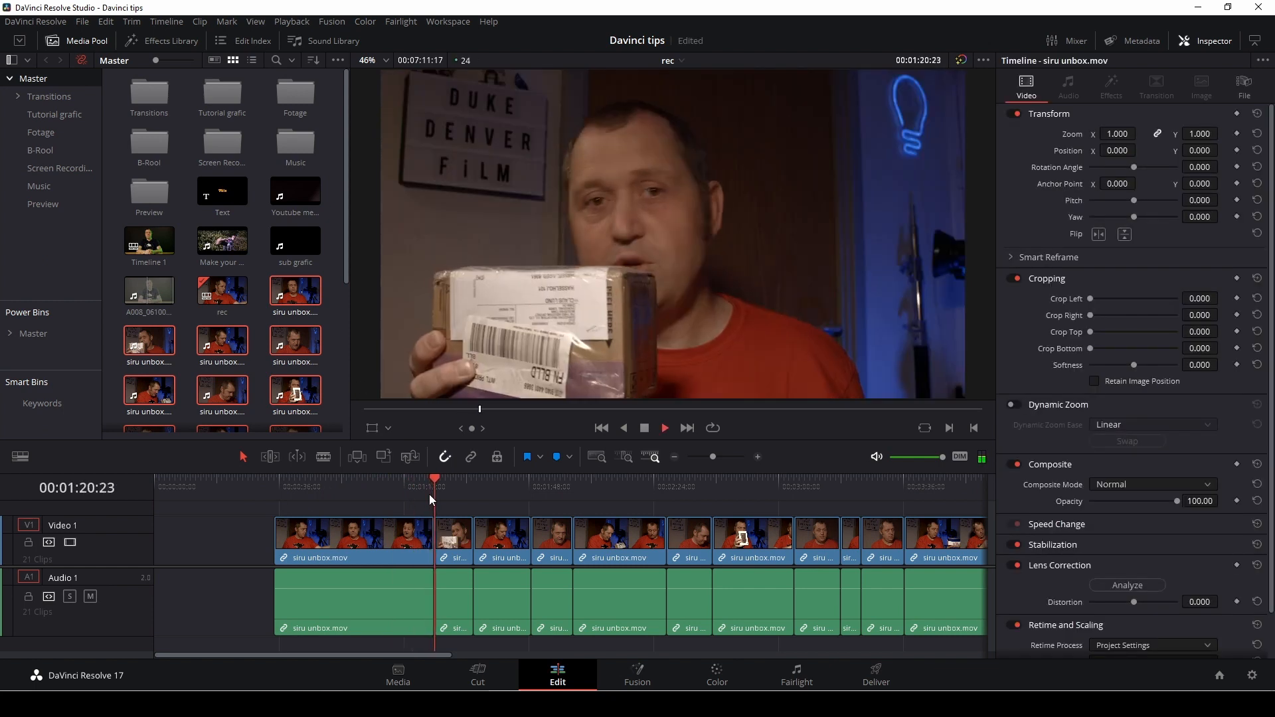
key(space)
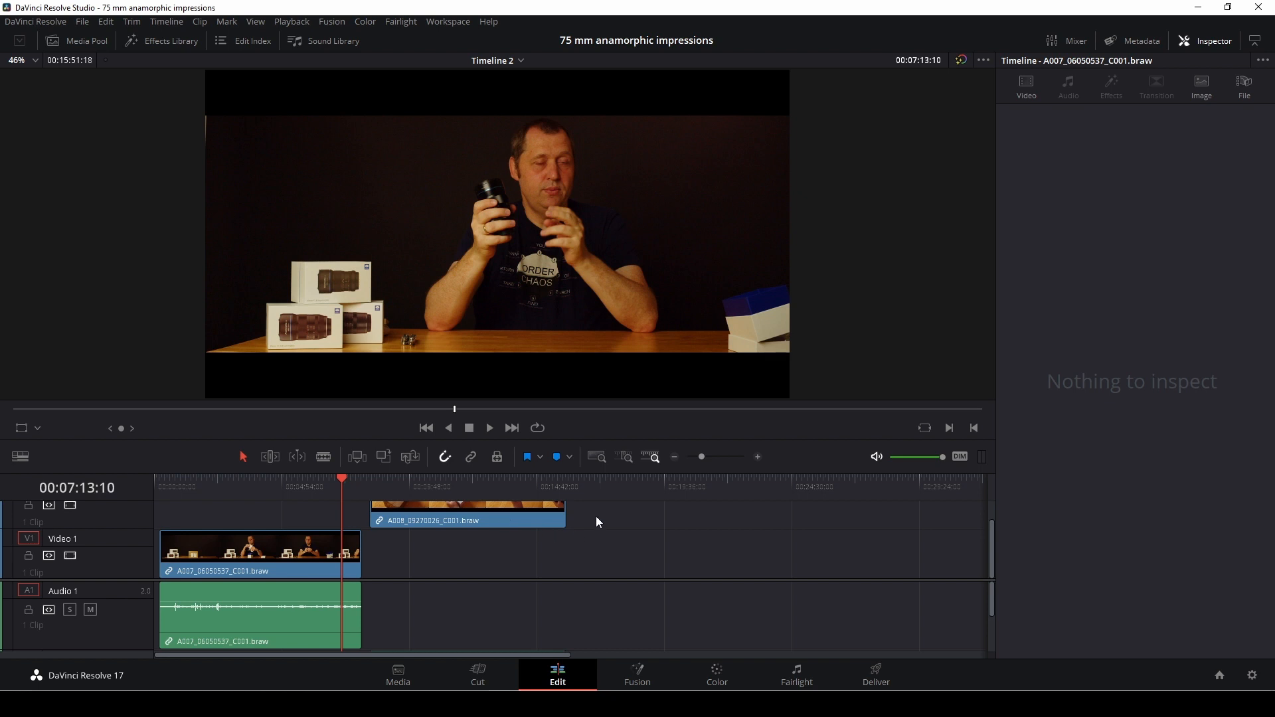
Step: Auto-align all video and audio clips on Timeline 2 based on waveform
scroll(518, 562, up, 1)
scroll(511, 575, down, 1)
scroll(517, 562, down, 2)
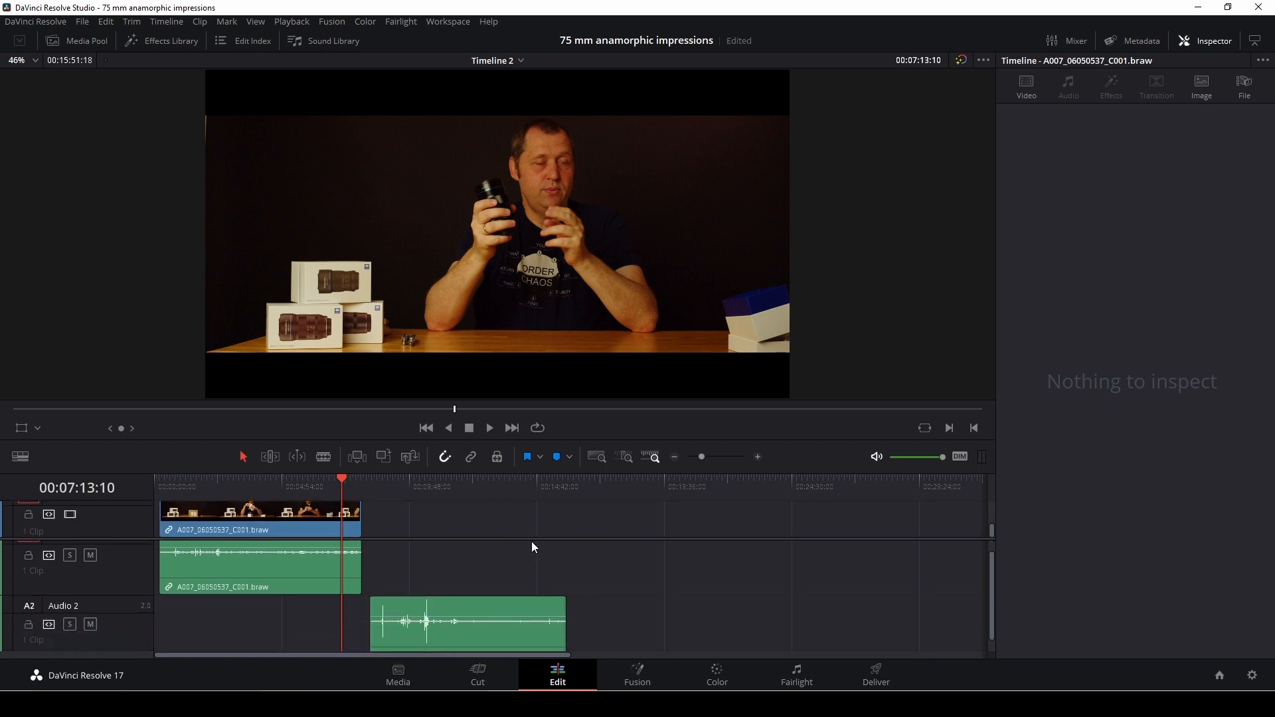
scroll(524, 571, down, 1)
click(504, 617)
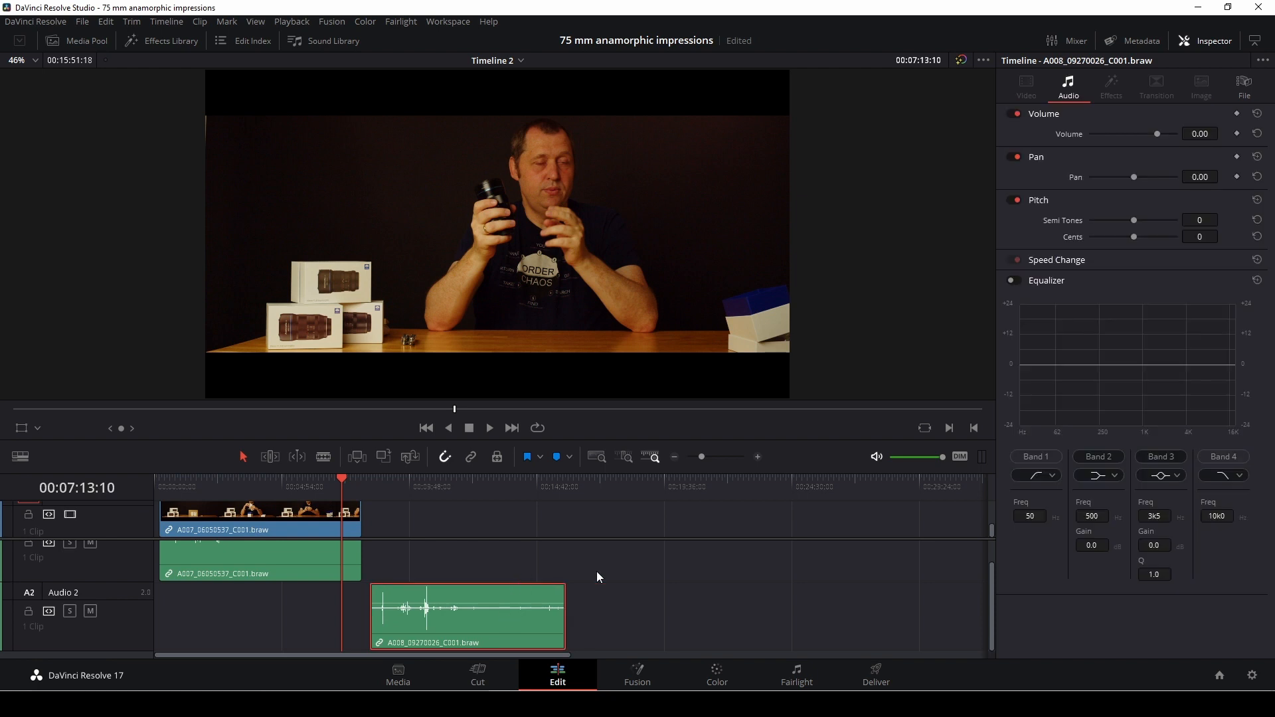
drag(613, 631, 293, 502)
right_click(414, 520)
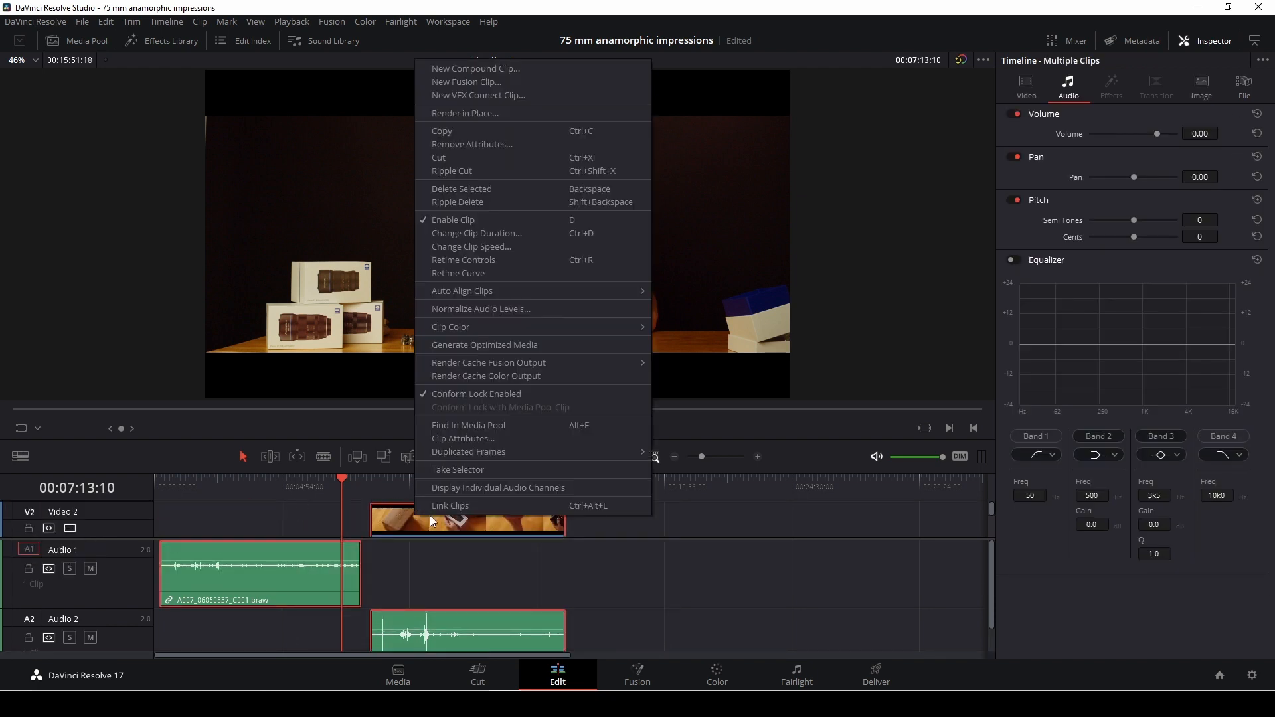
mouse_move(515, 294)
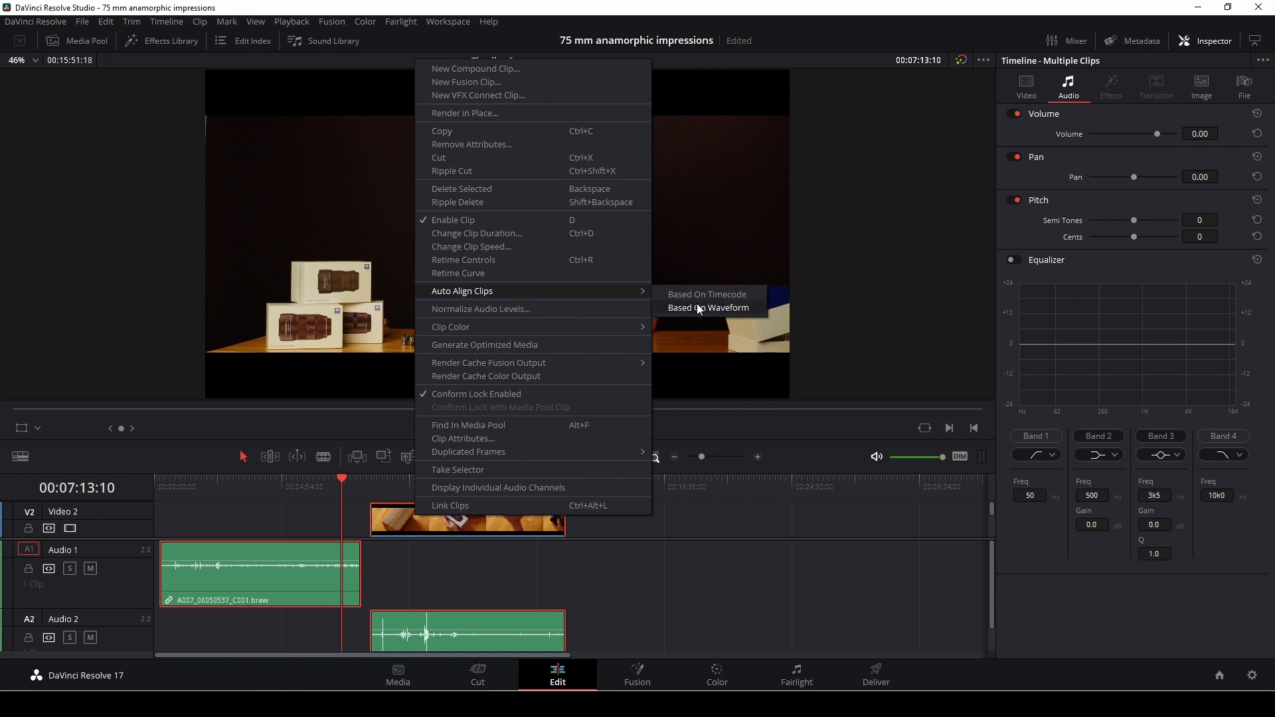
click(735, 308)
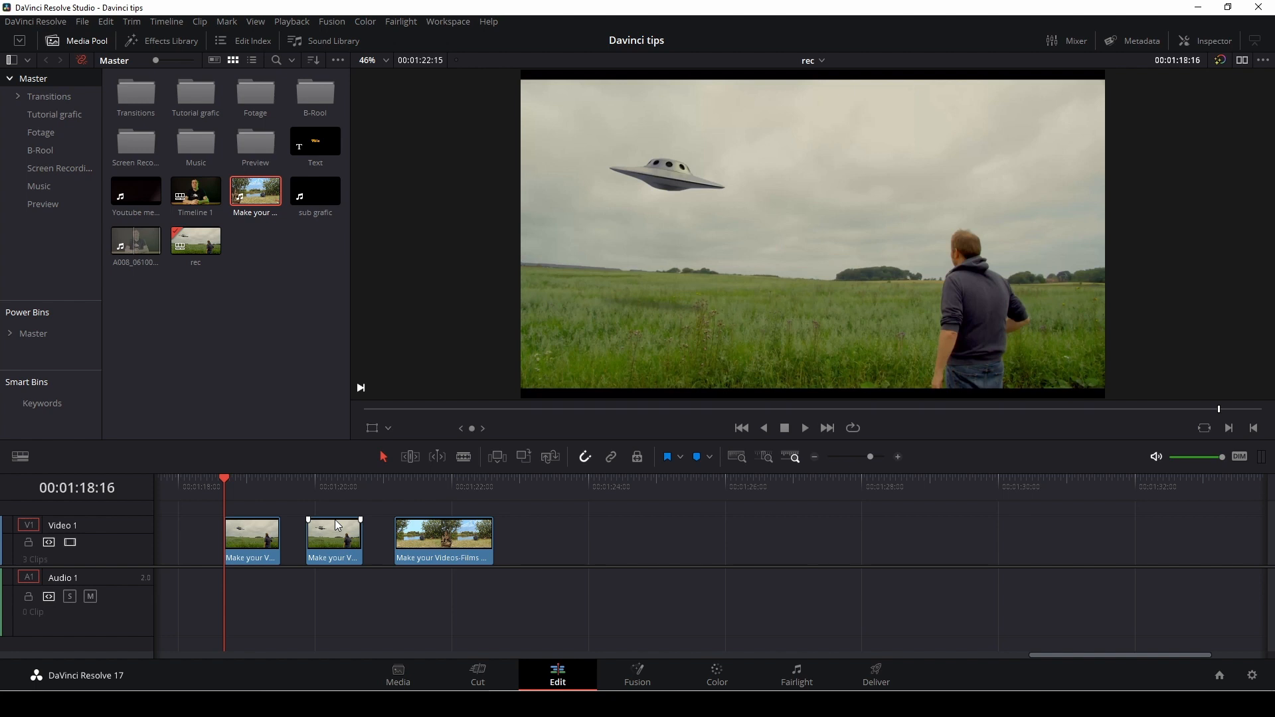
Step: Enable Dynamic Zoom on the UFO clip, playing the clip before and after the change
click(247, 547)
key(space)
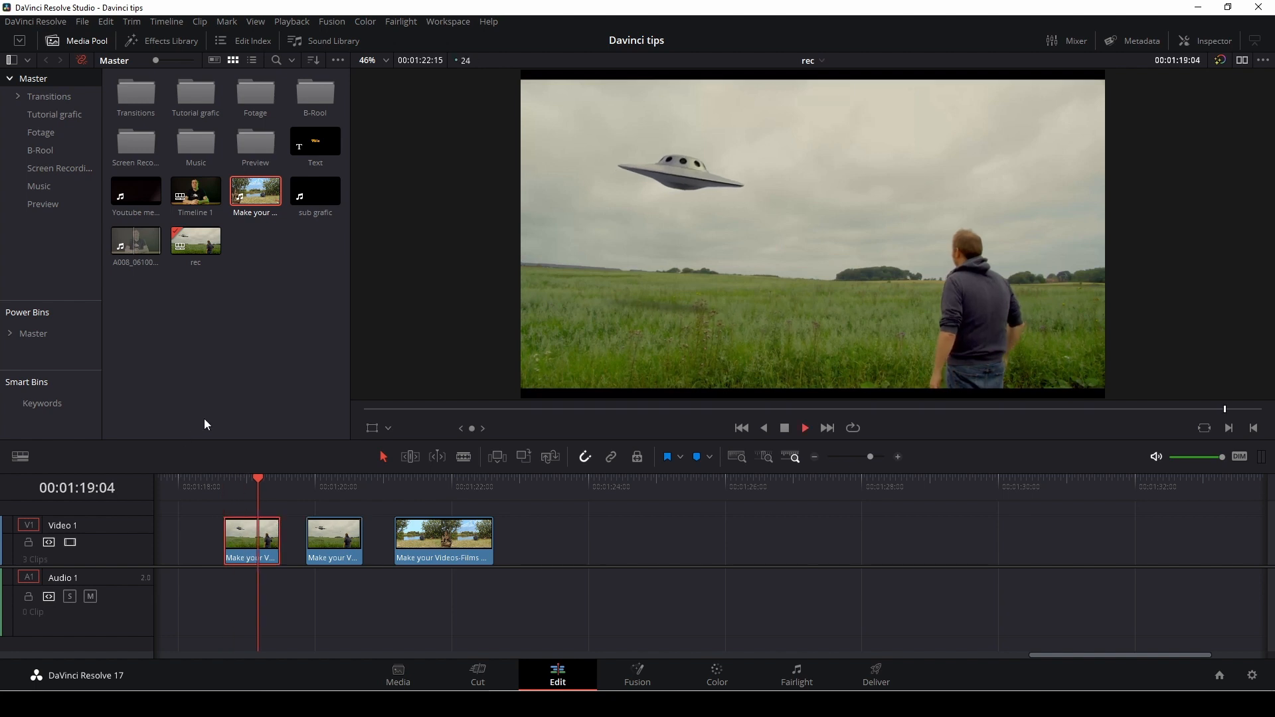
key(space)
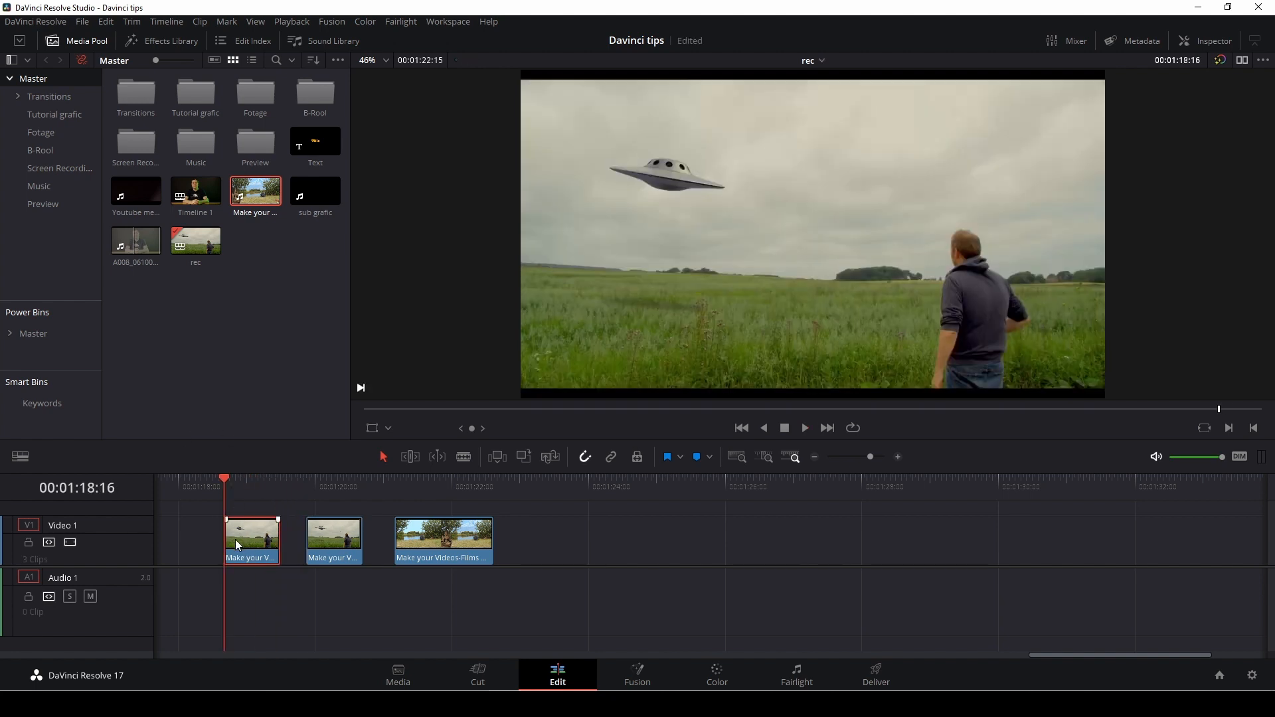
click(1213, 41)
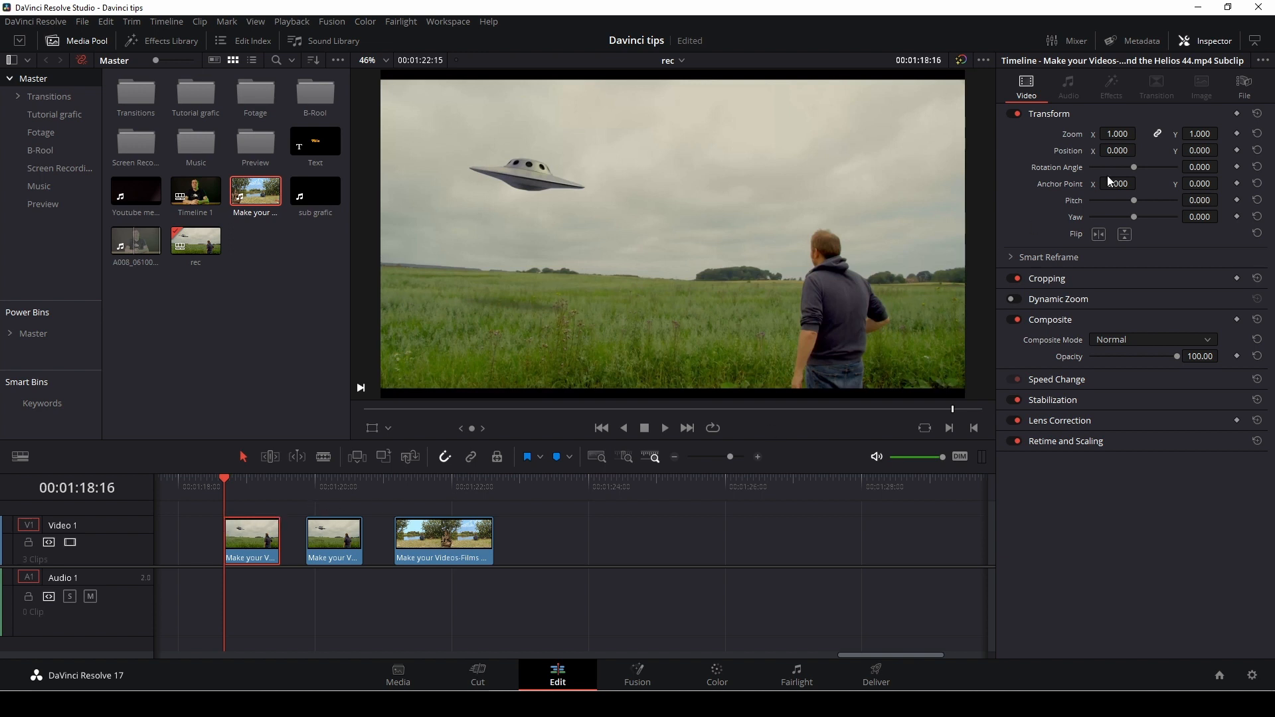
click(1097, 299)
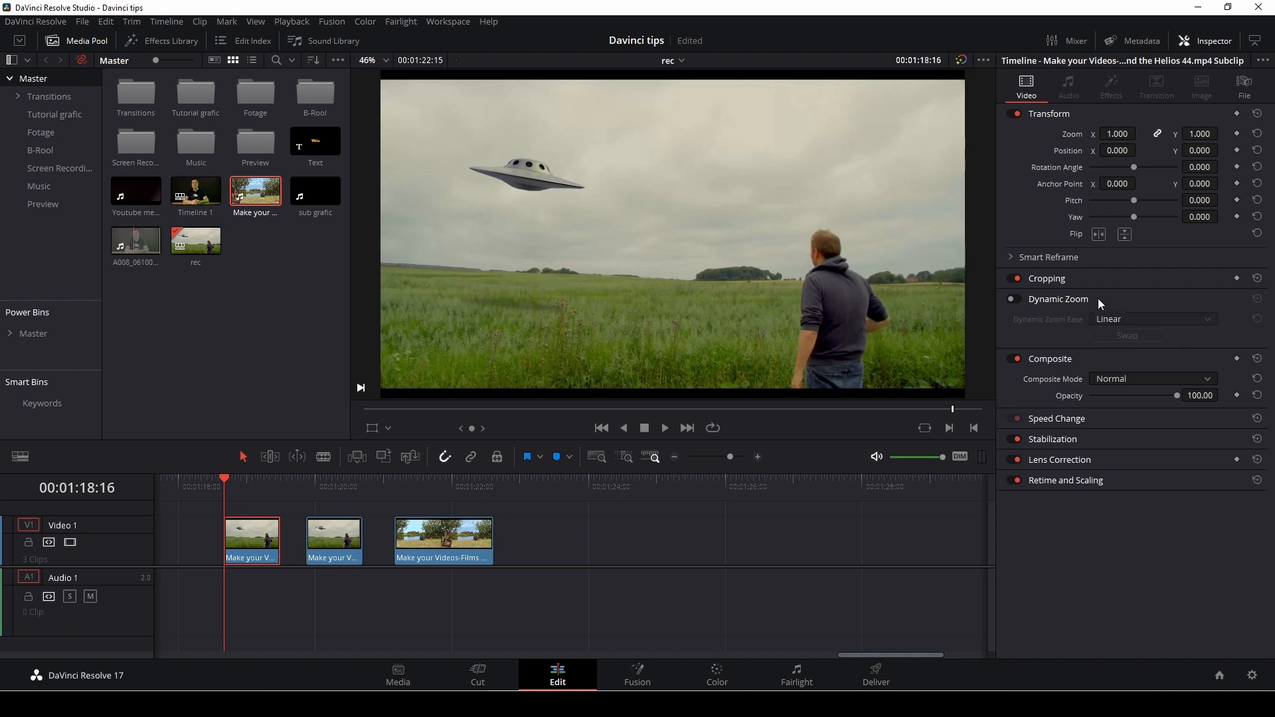
click(1015, 300)
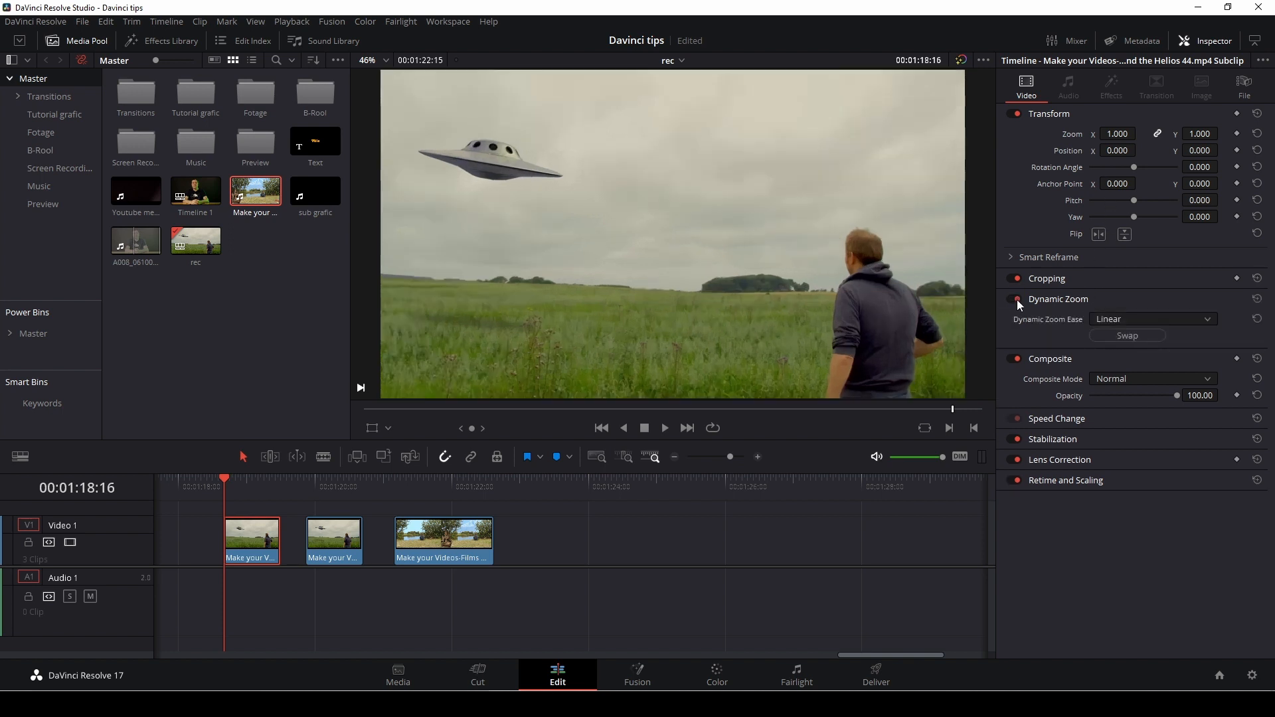
key(space)
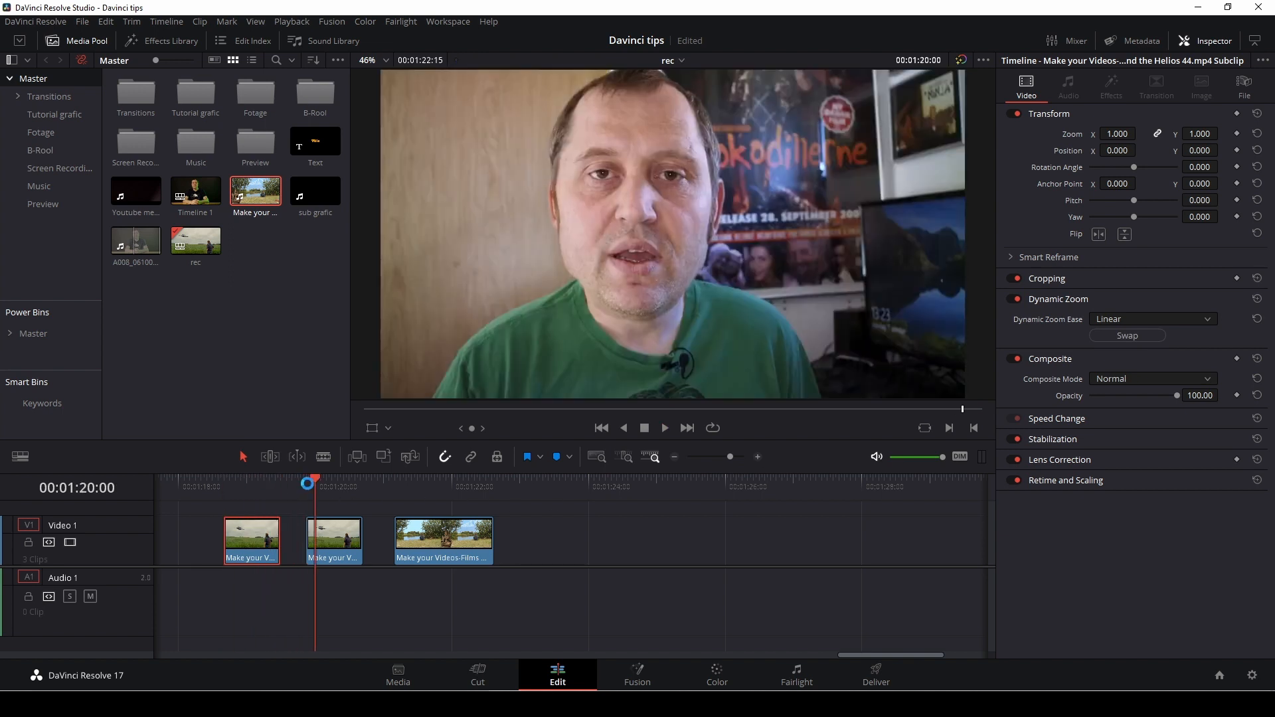
drag(312, 484, 232, 489)
key(space)
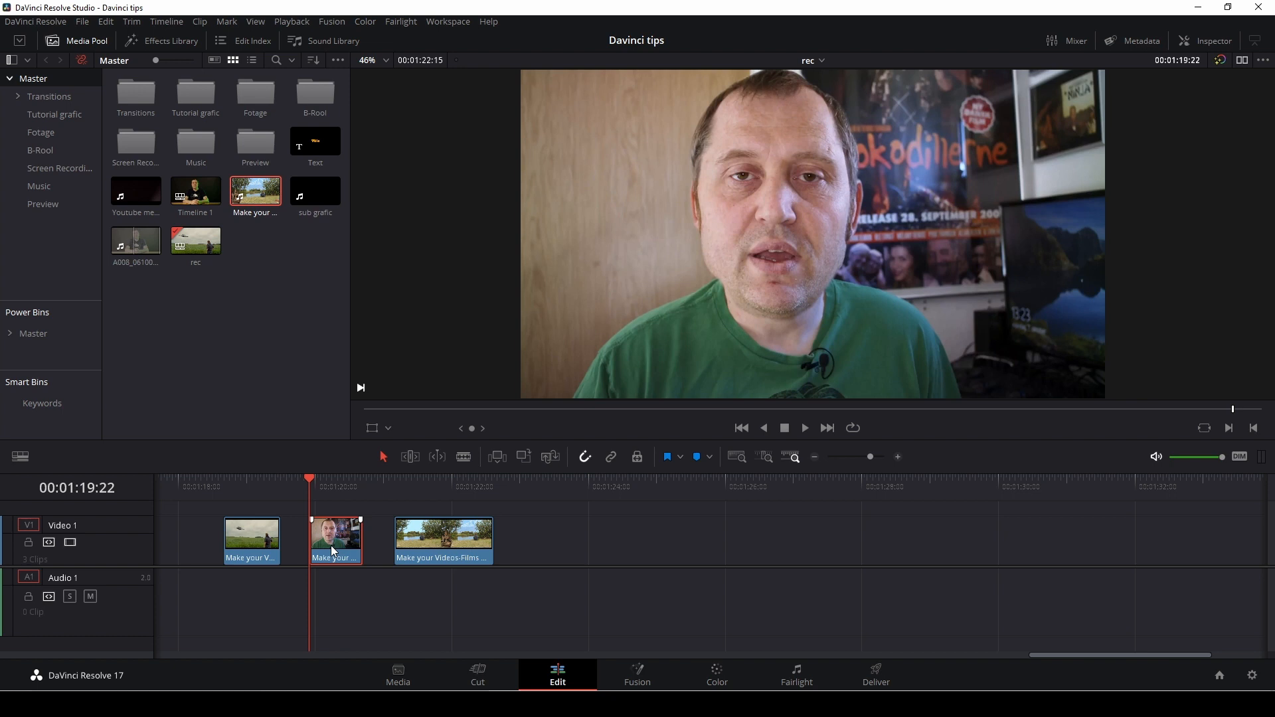
Step: Set the green-shirt clip's zoom to 1.160, X position to 31 and rotation angle to 5.7
click(1213, 41)
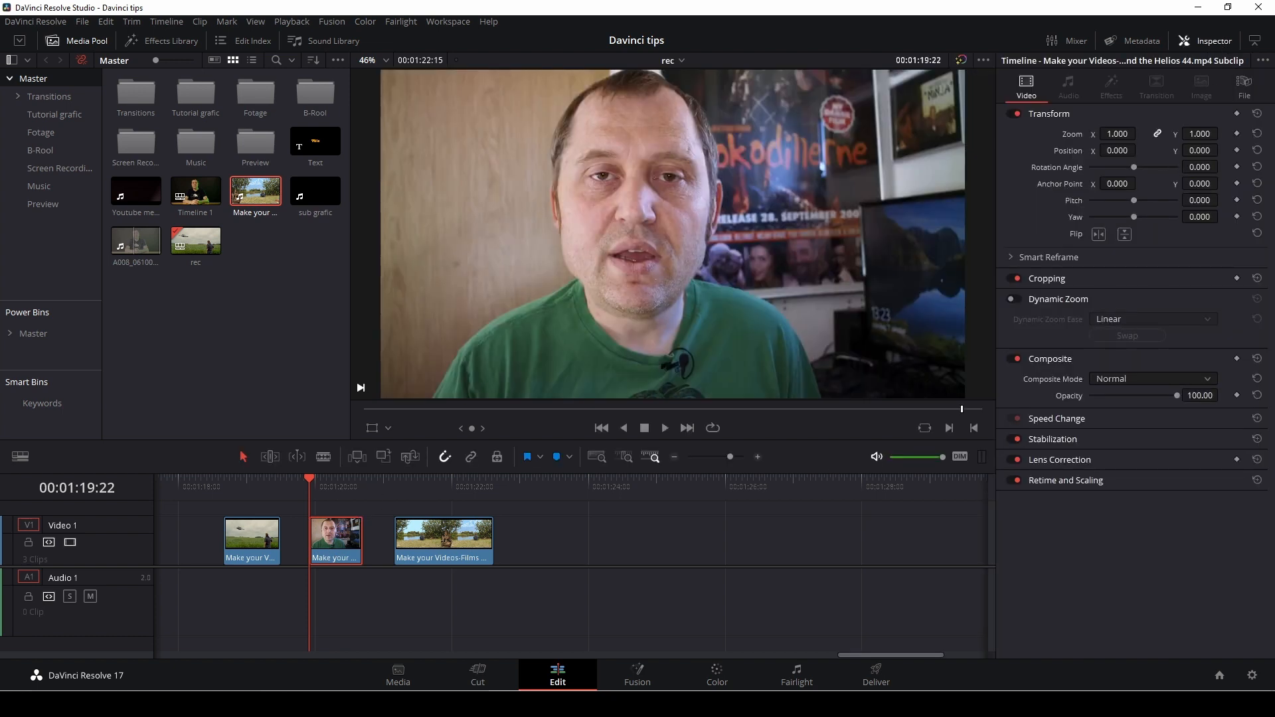
drag(1117, 133, 1139, 150)
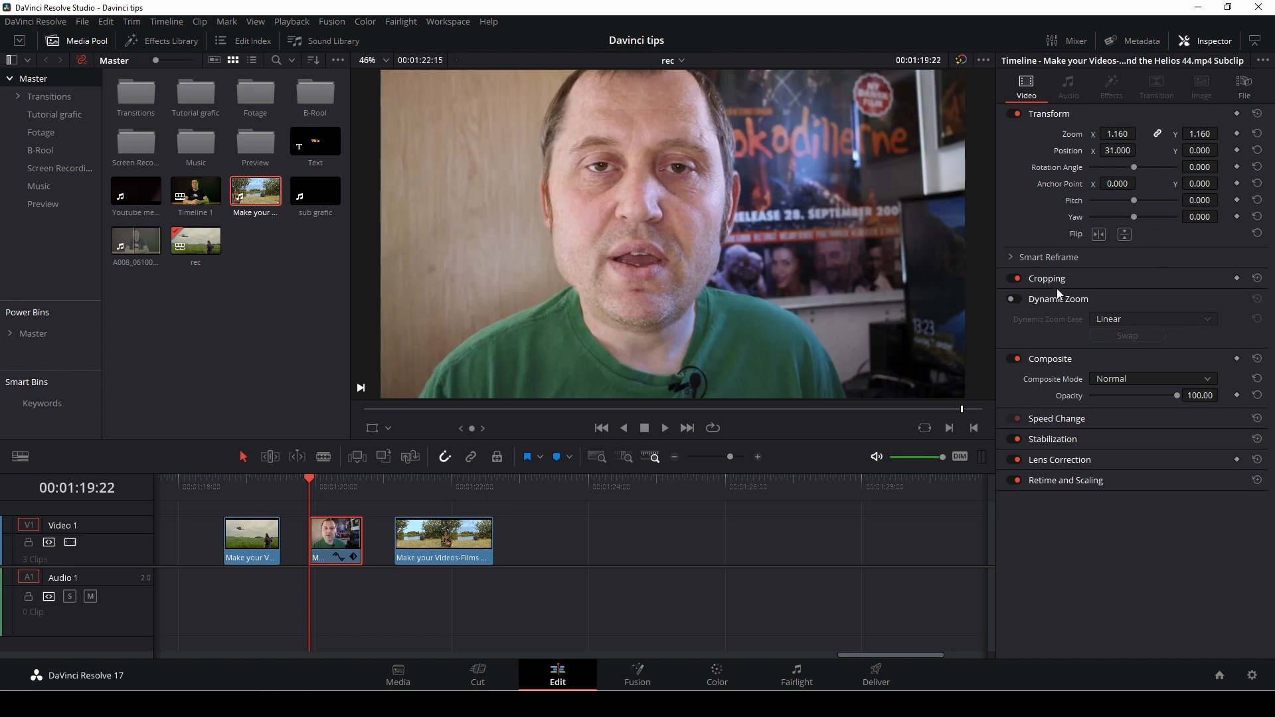
drag(1199, 167, 1215, 166)
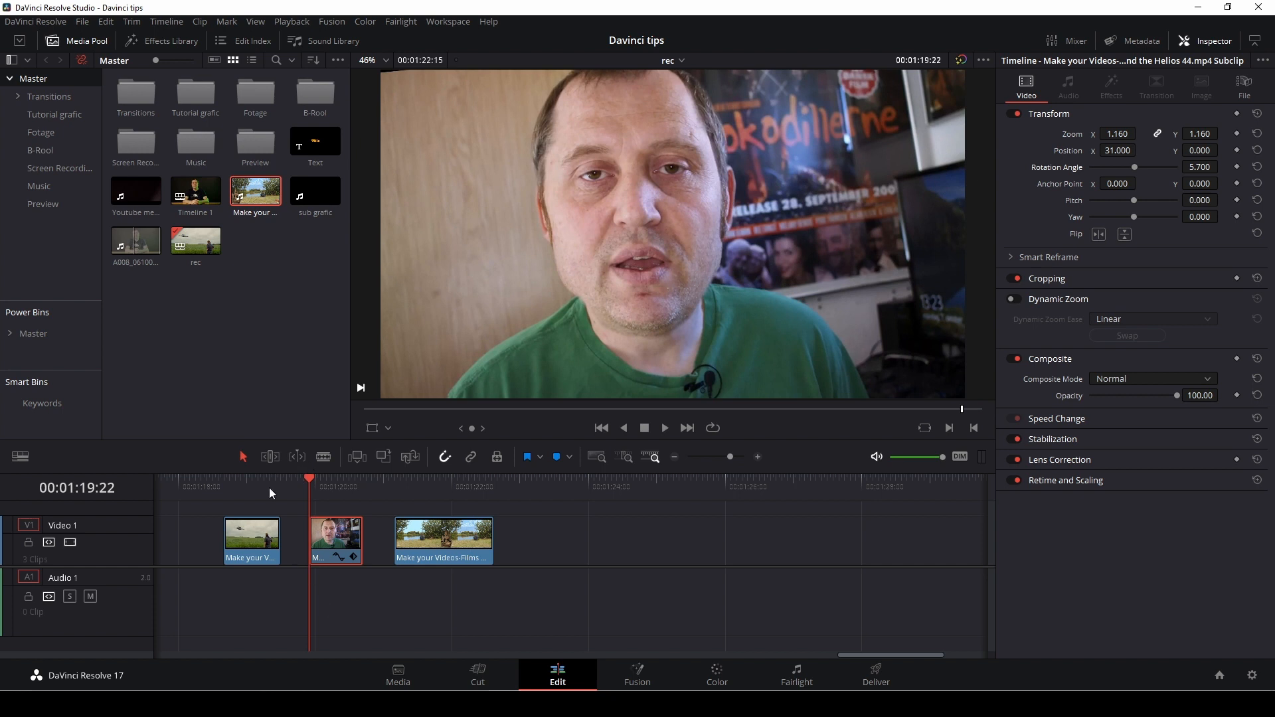
Step: Copy the green-shirt clip, paste all its video attributes onto the pond clip, and play the result
click(396, 490)
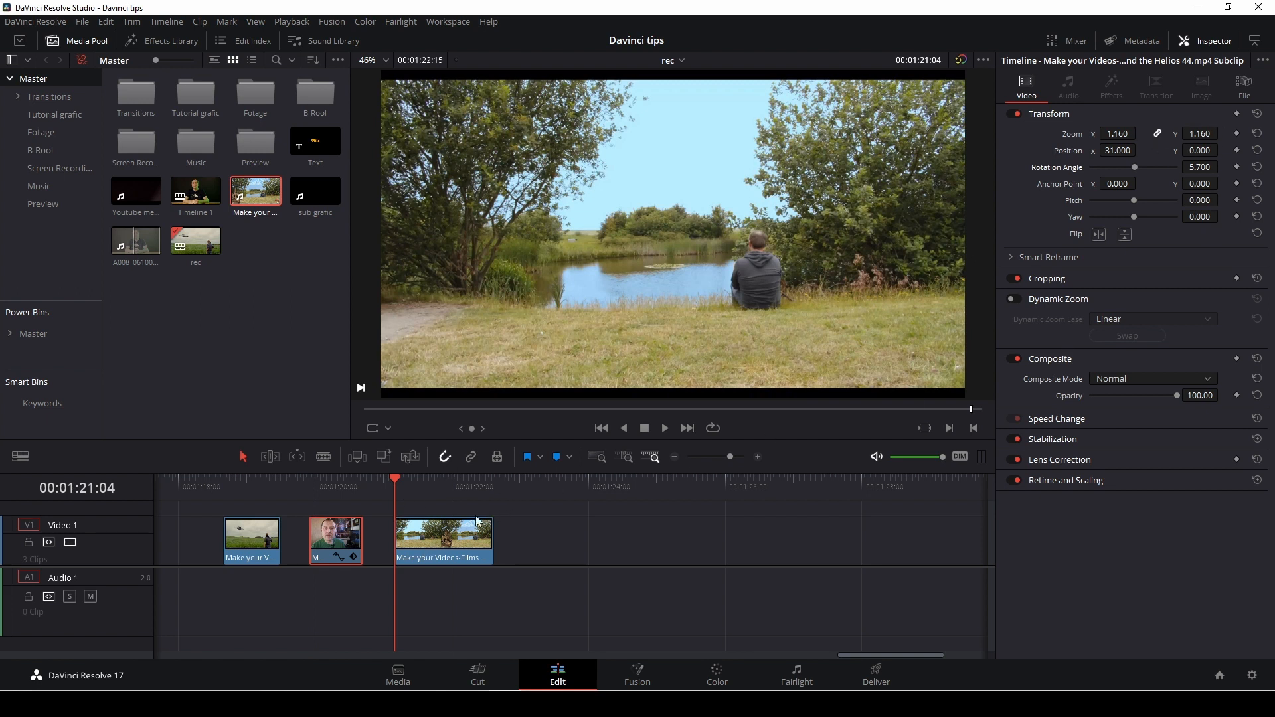
click(327, 487)
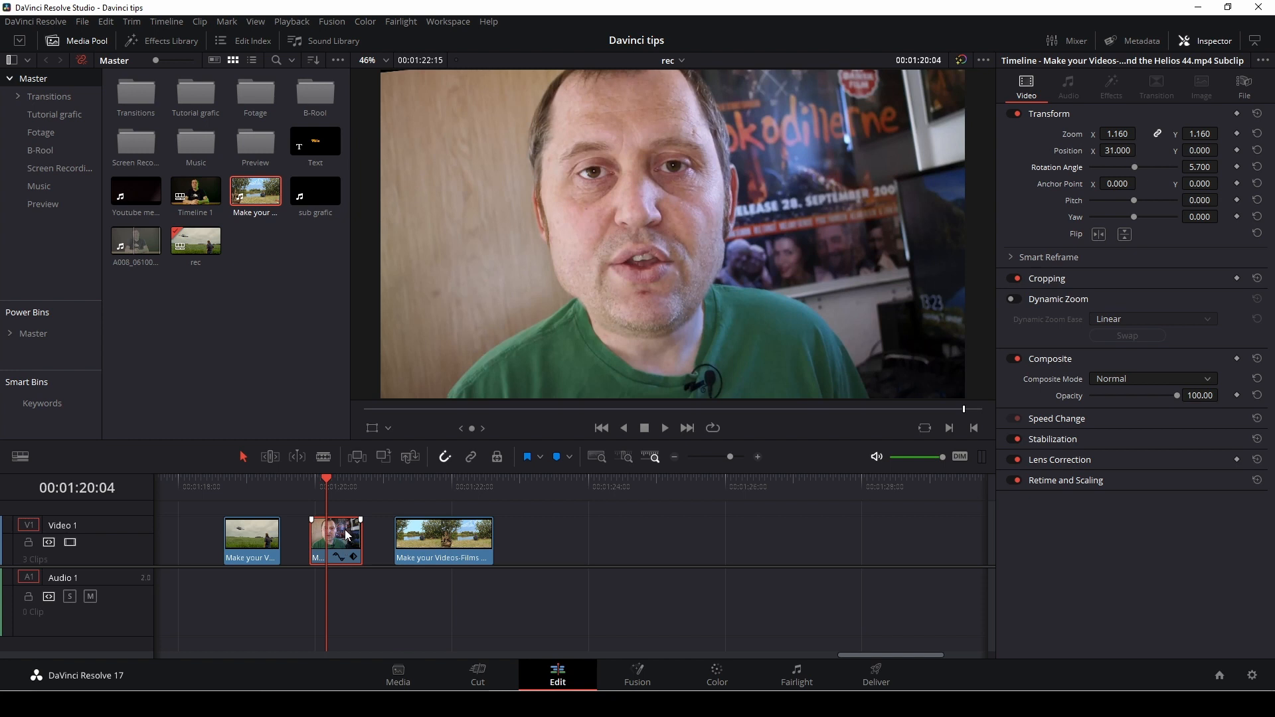
key(ctrl+c)
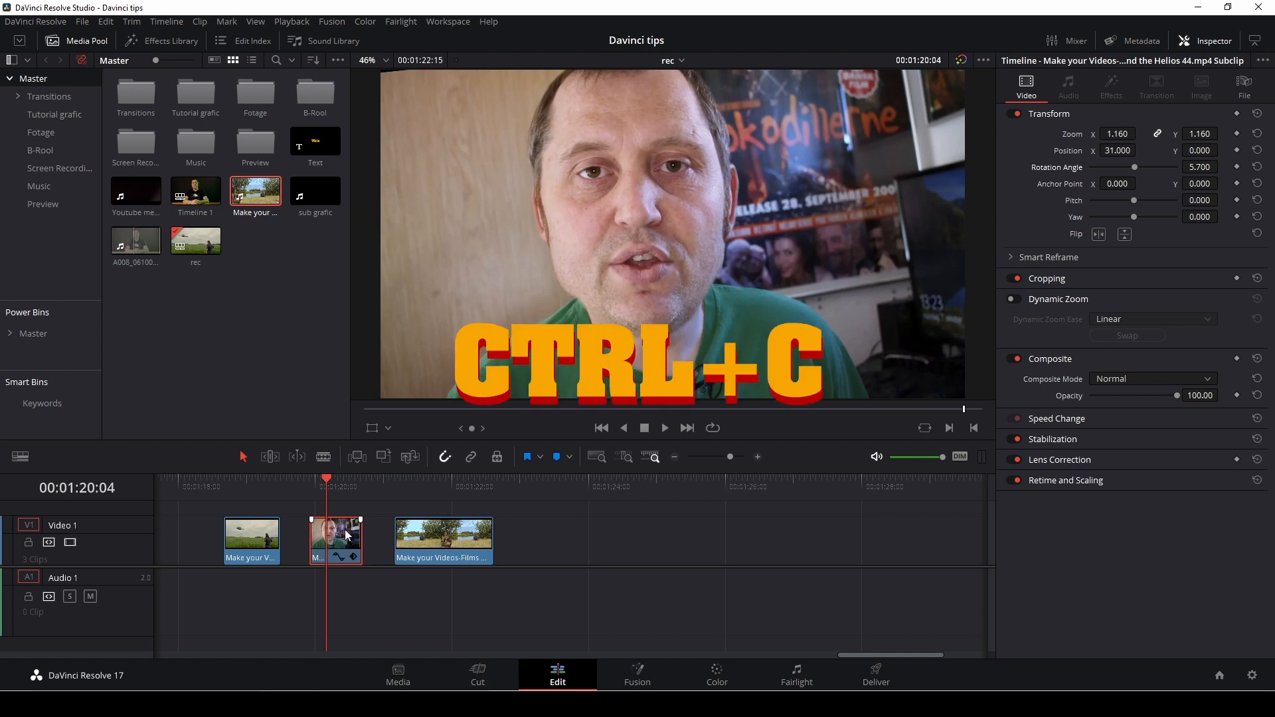
click(411, 543)
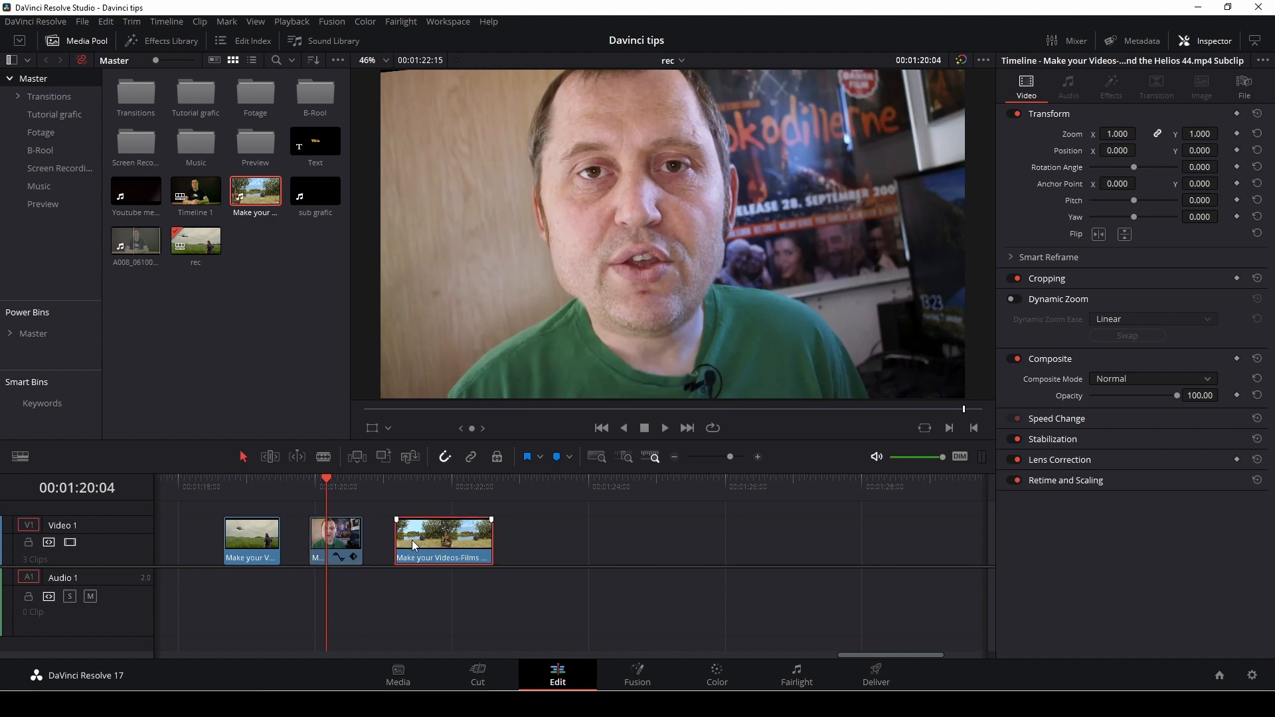
right_click(412, 540)
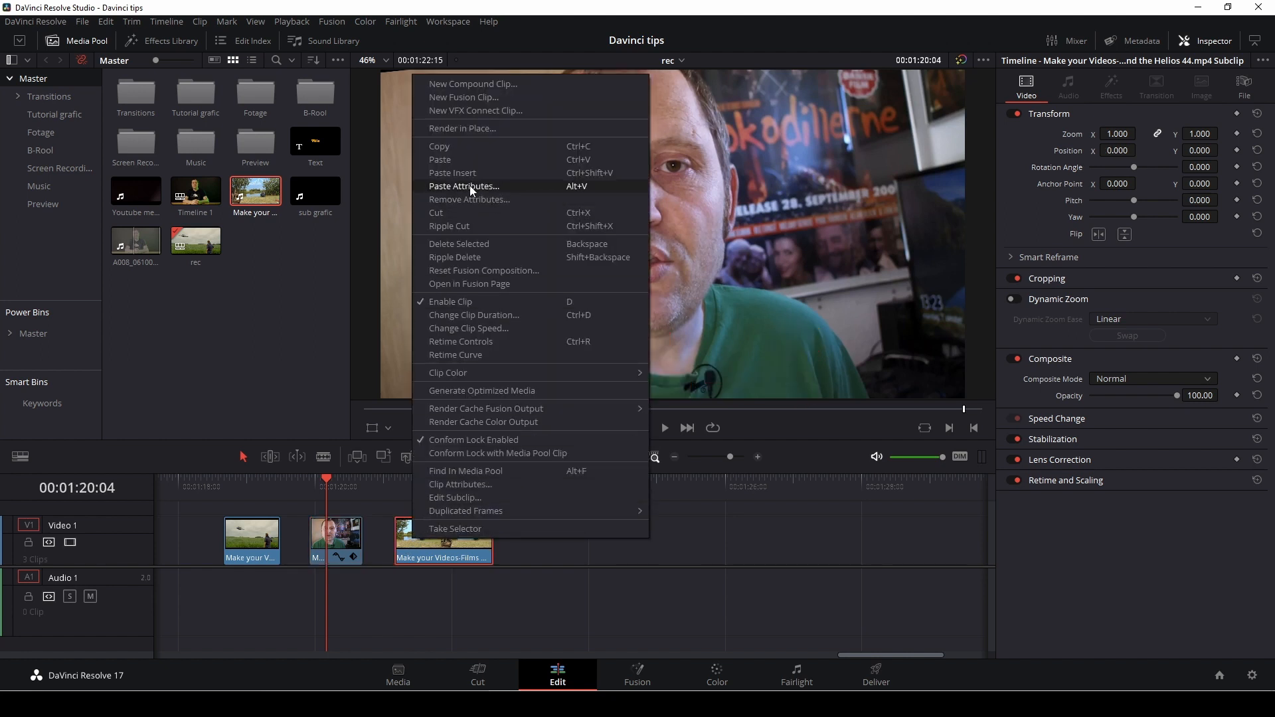
click(509, 186)
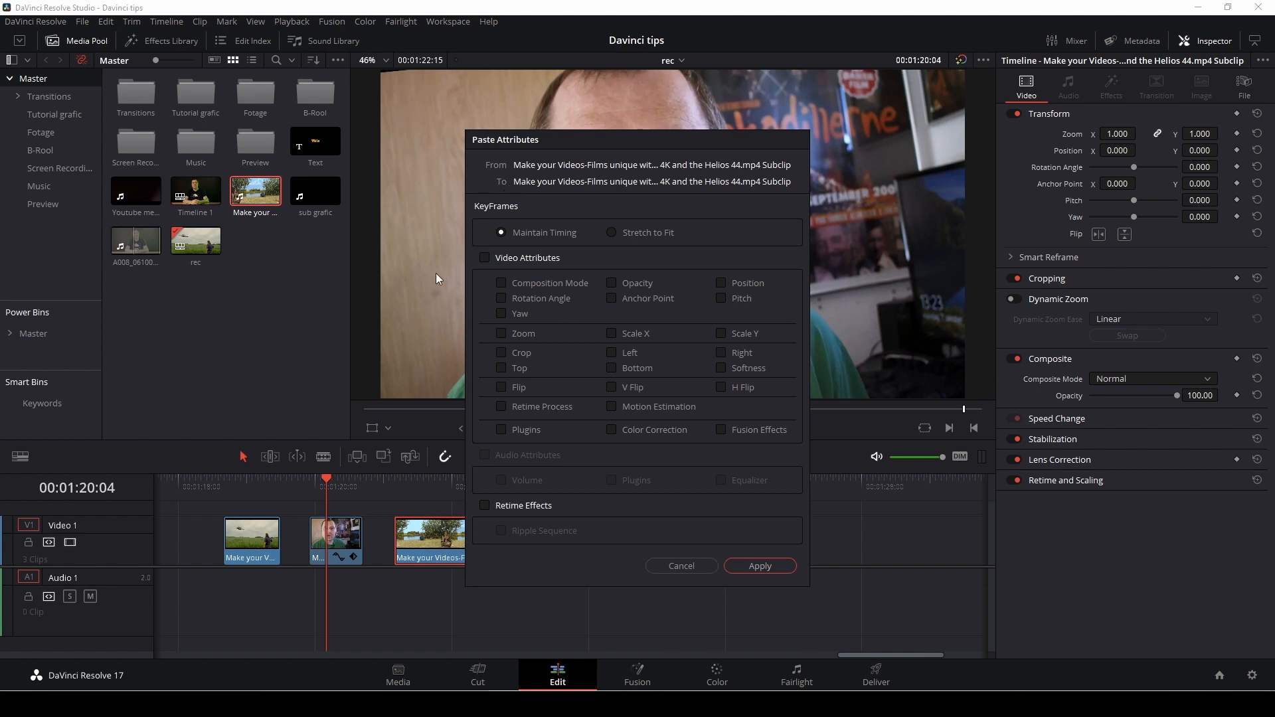
click(484, 258)
click(760, 566)
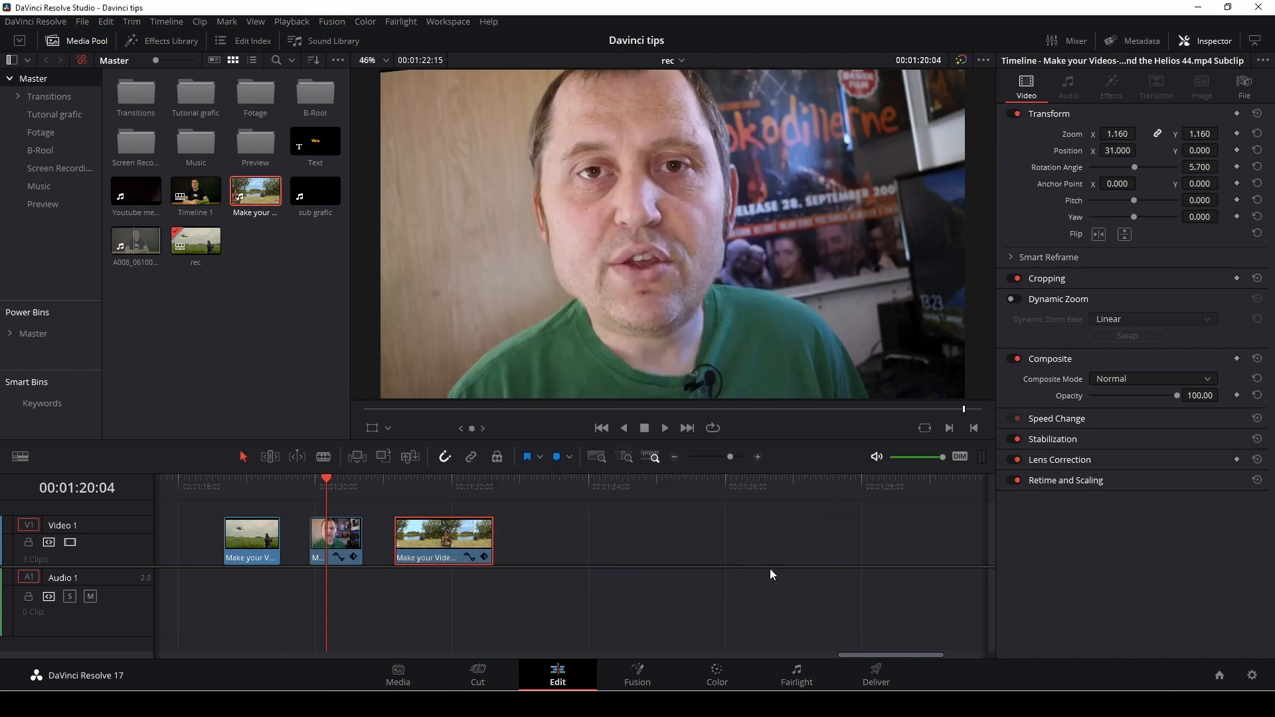
click(400, 491)
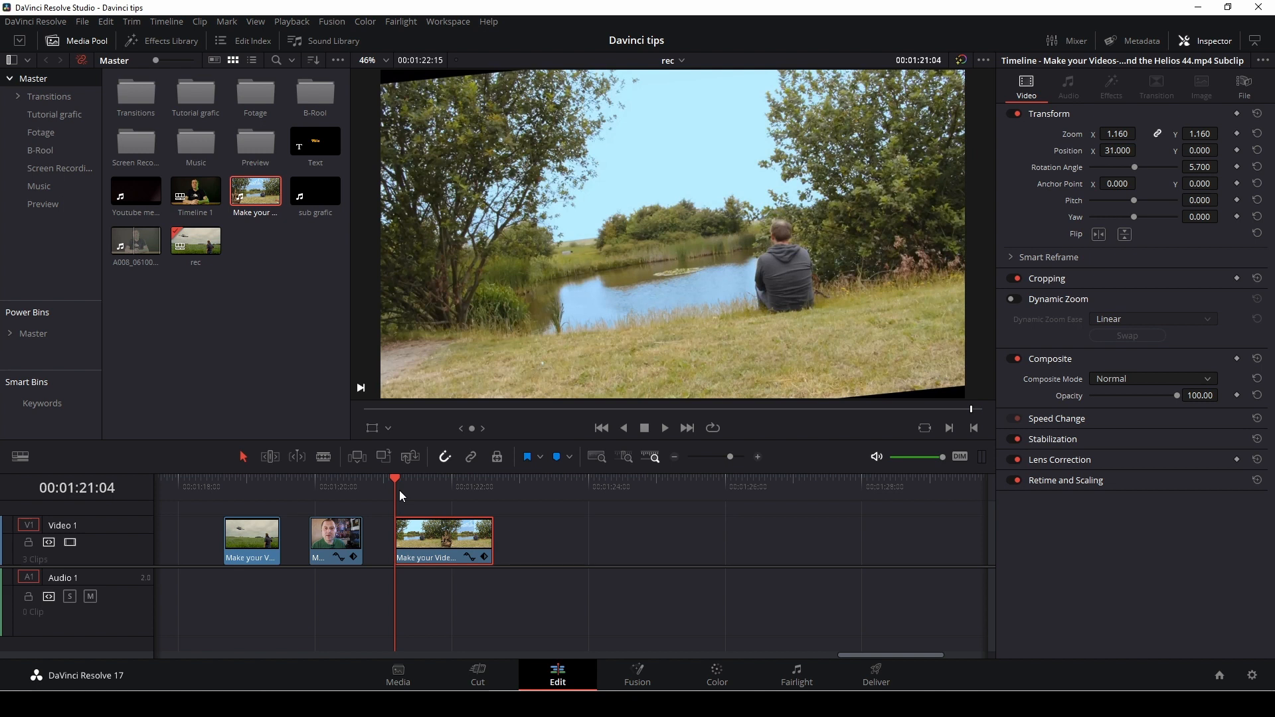
key(space)
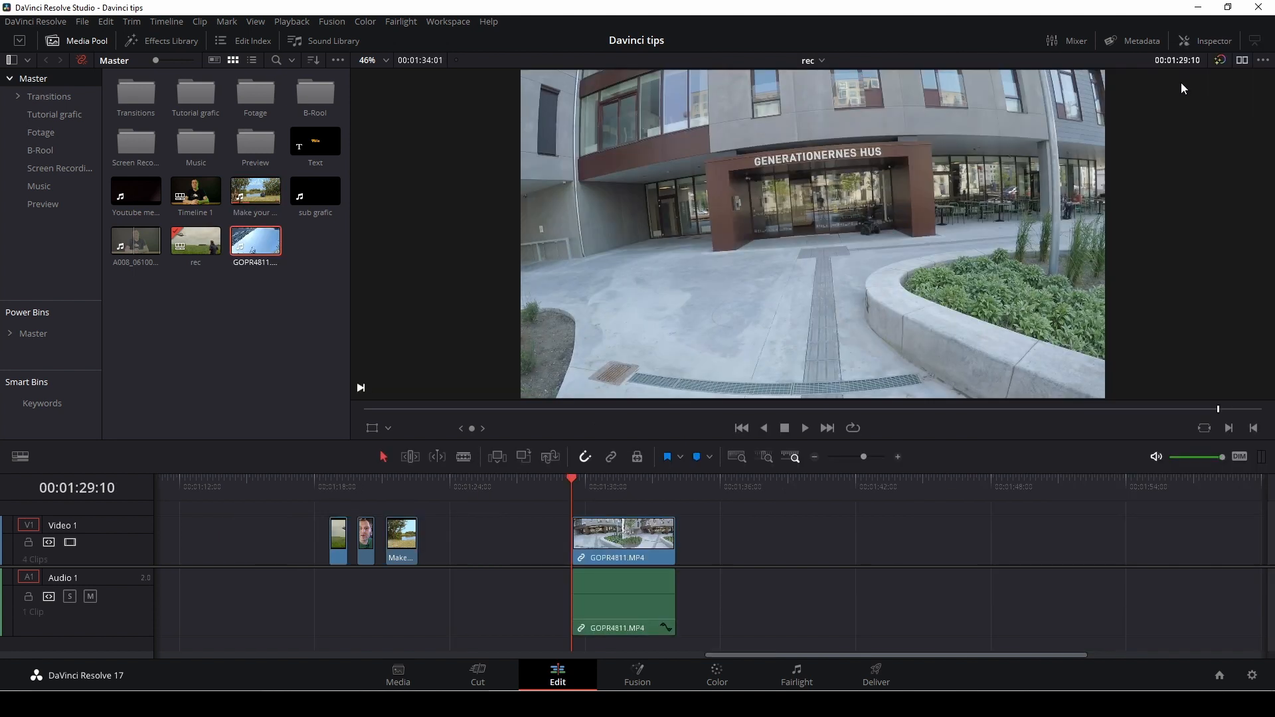
Step: Apply analyzed Lens Correction to the GOPR4811.MP4 clip, playing the clip before and after the correction
key(space)
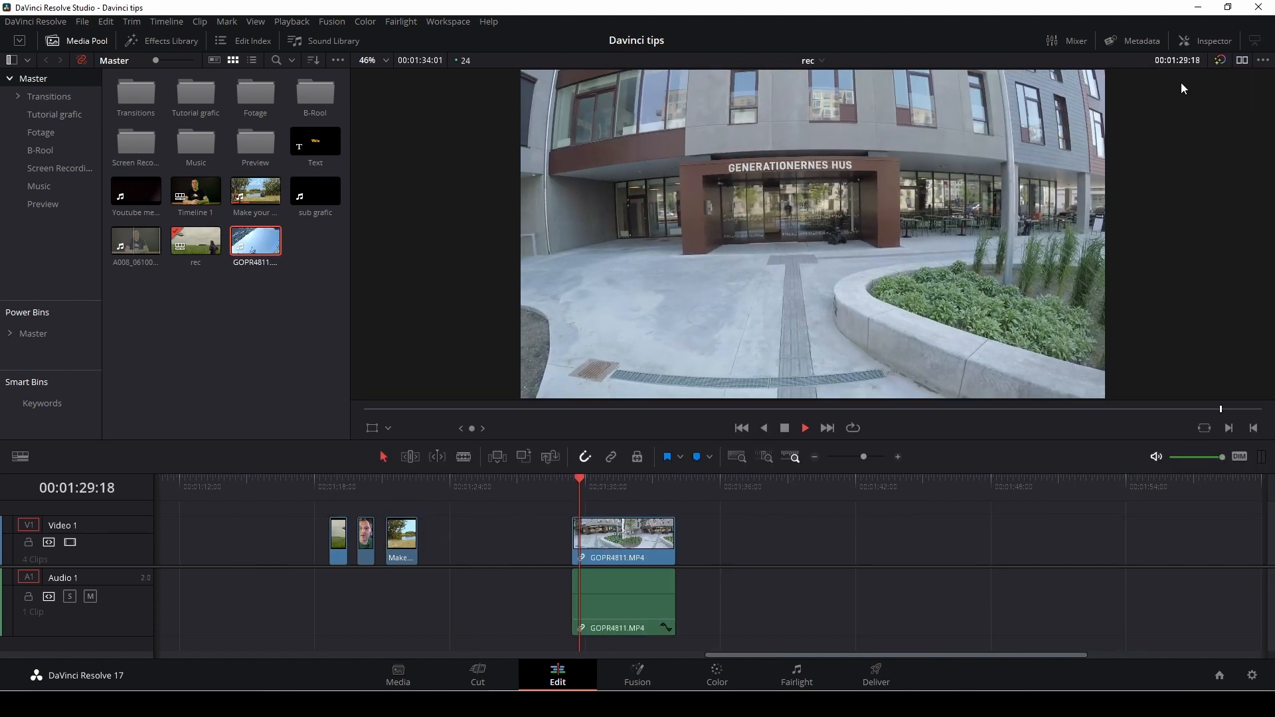
key(space)
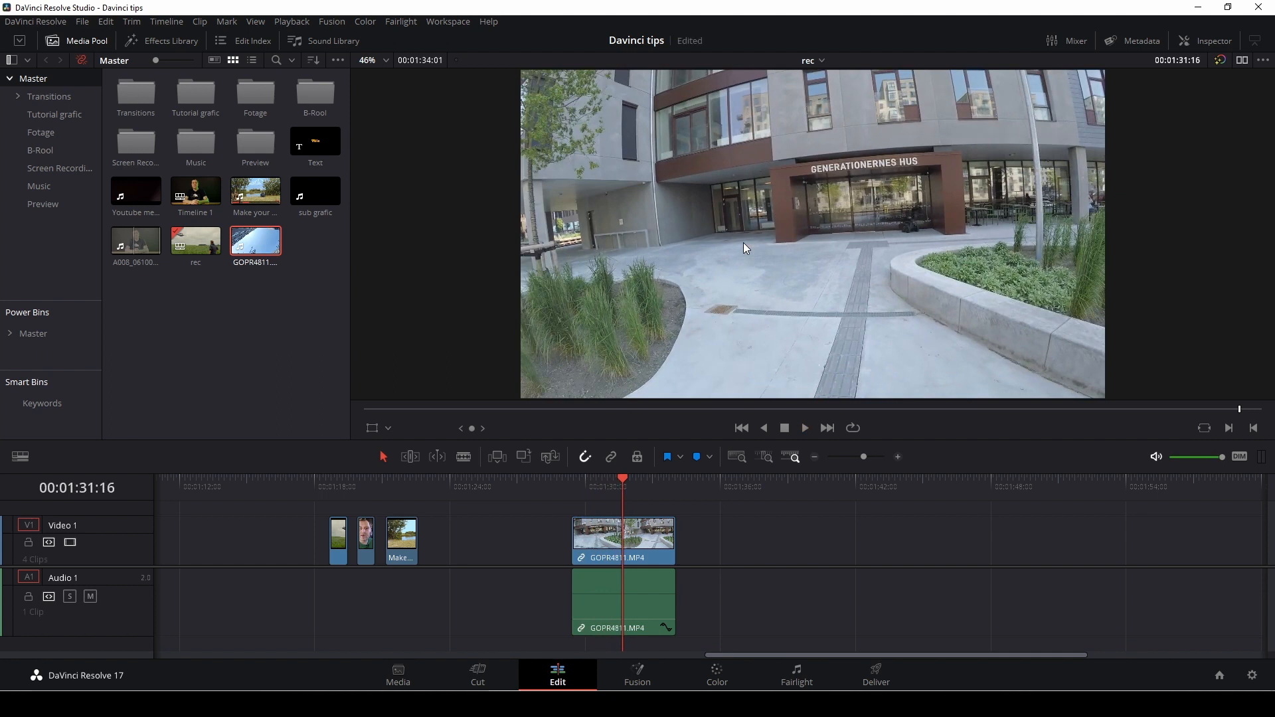
click(665, 535)
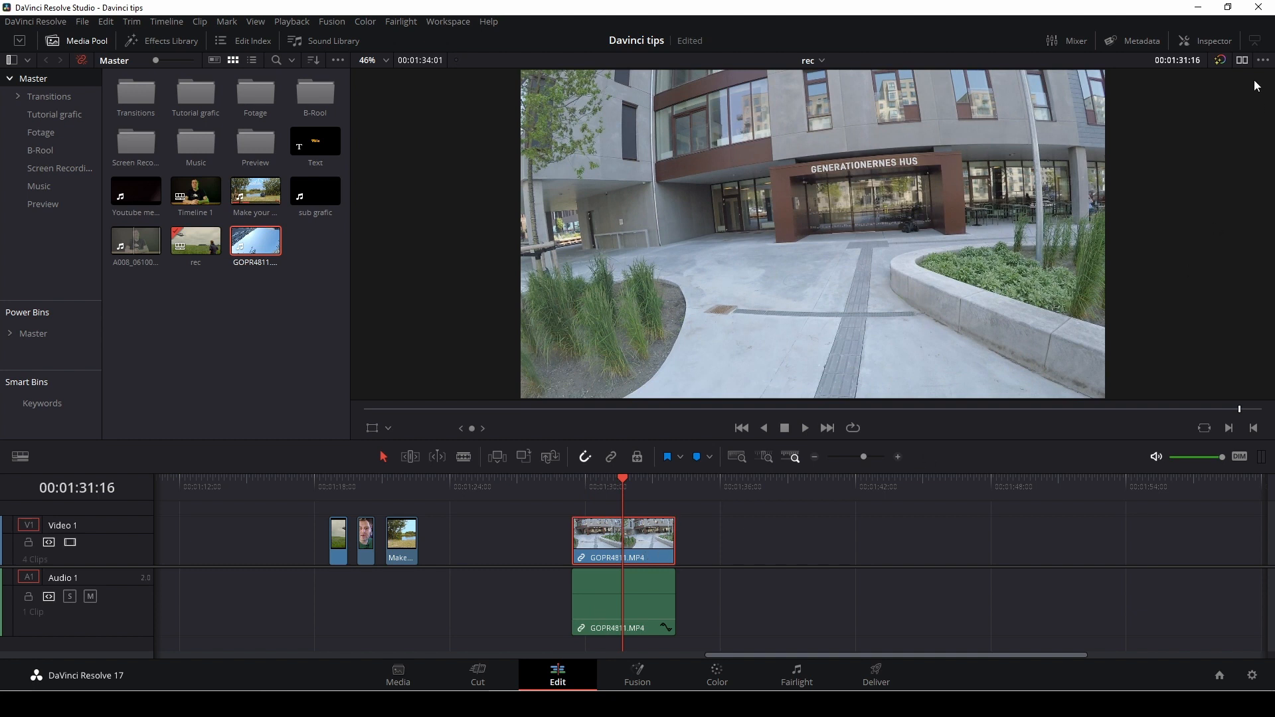
click(1212, 41)
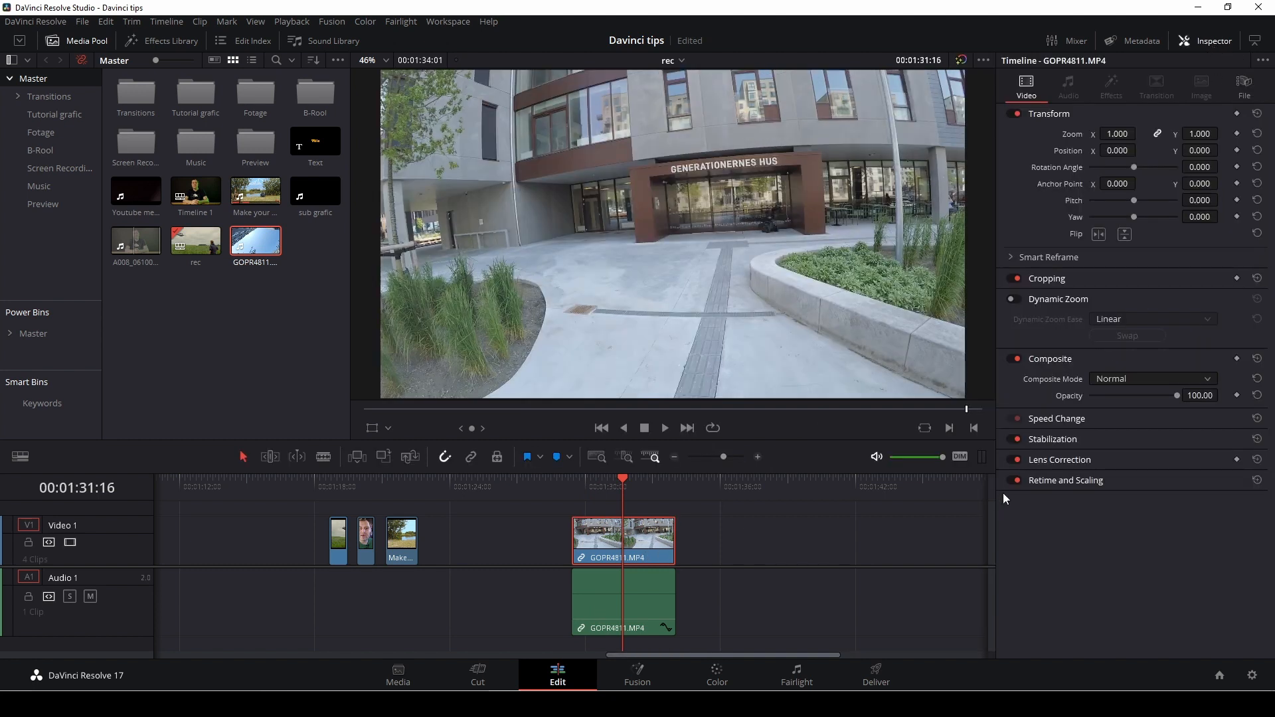
click(1081, 464)
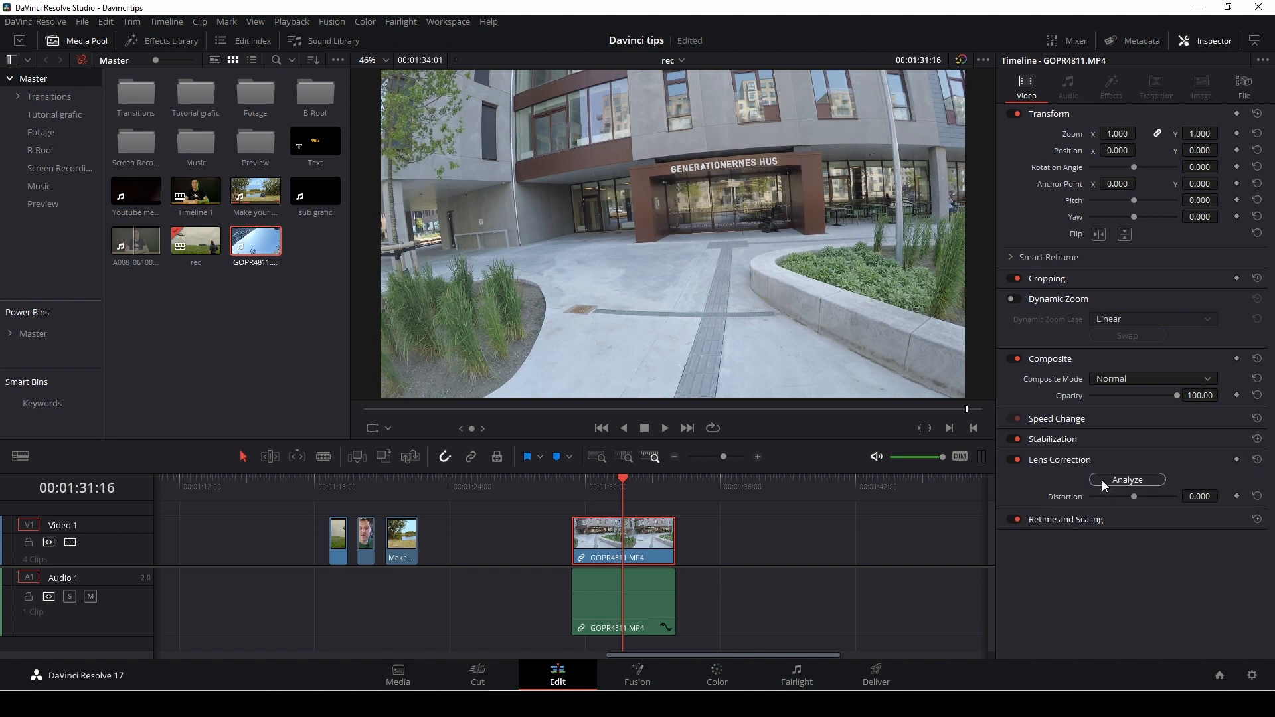
click(1136, 484)
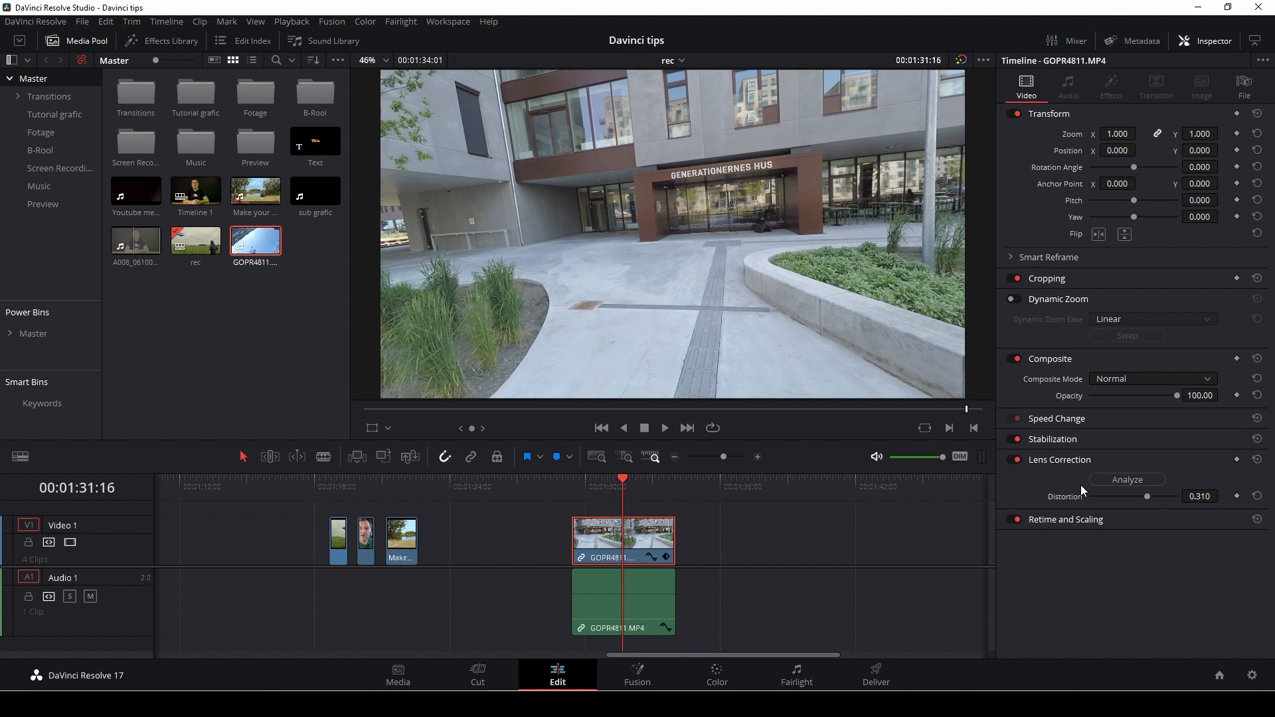
key(space)
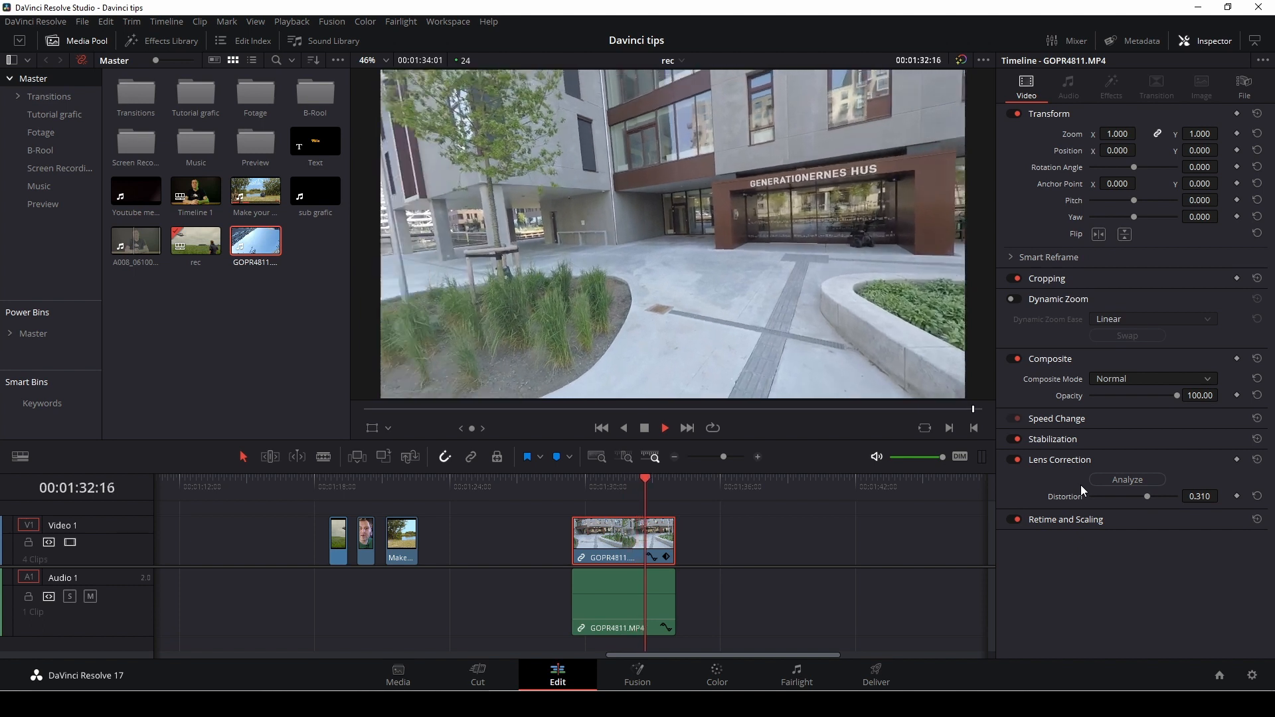
key(space)
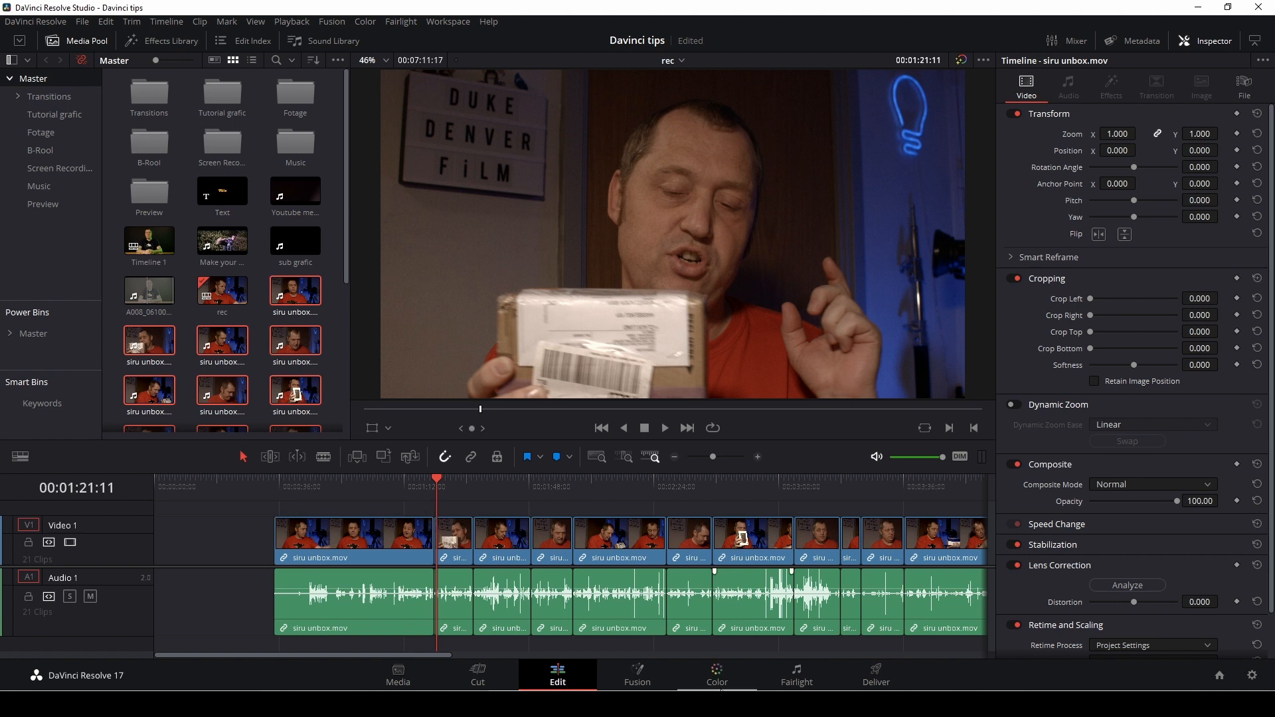
Step: Grade the siru unbox.mov clip under the playhead with gamma 0.05, gain 1.24 and lift -0.05
click(718, 677)
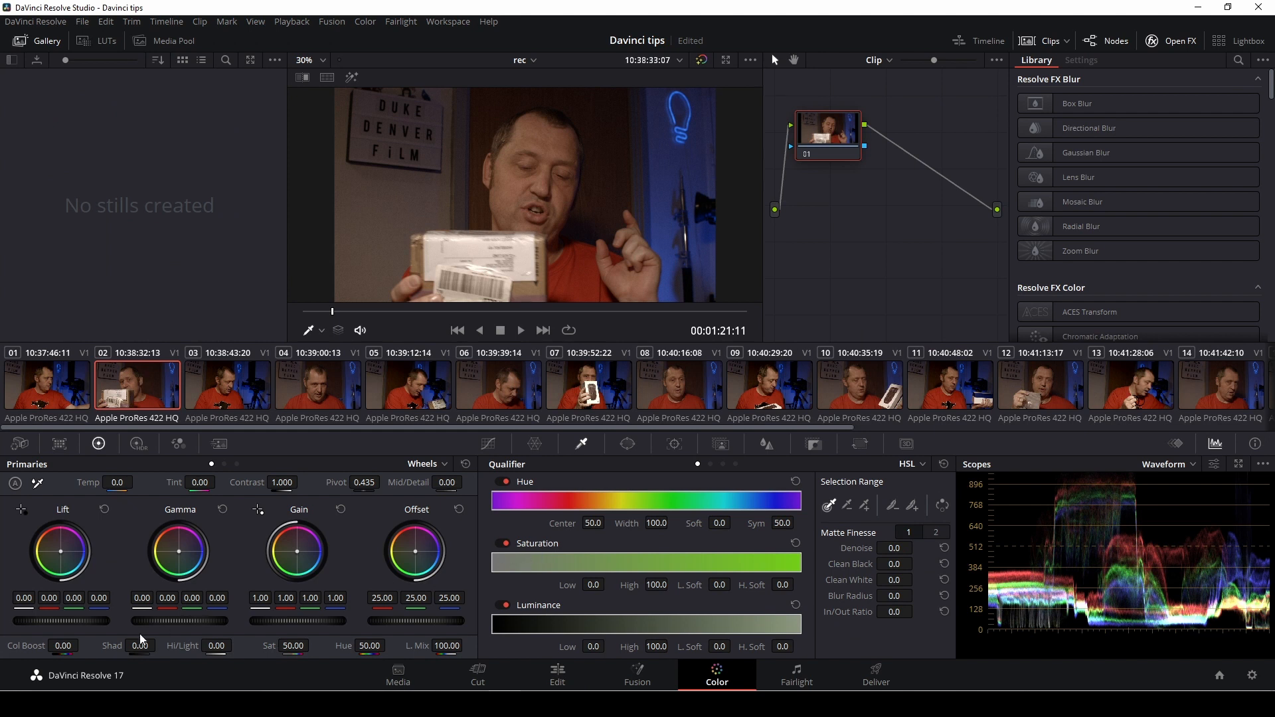
drag(175, 625, 325, 625)
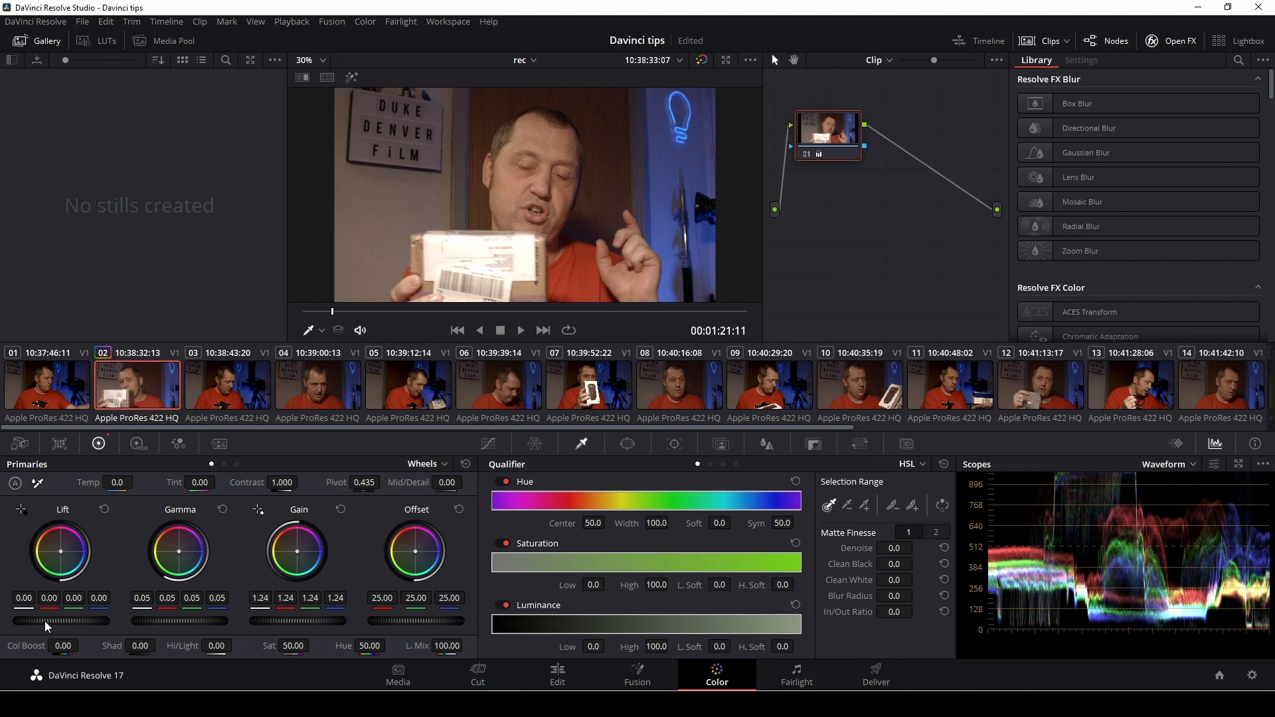
drag(77, 627, 63, 628)
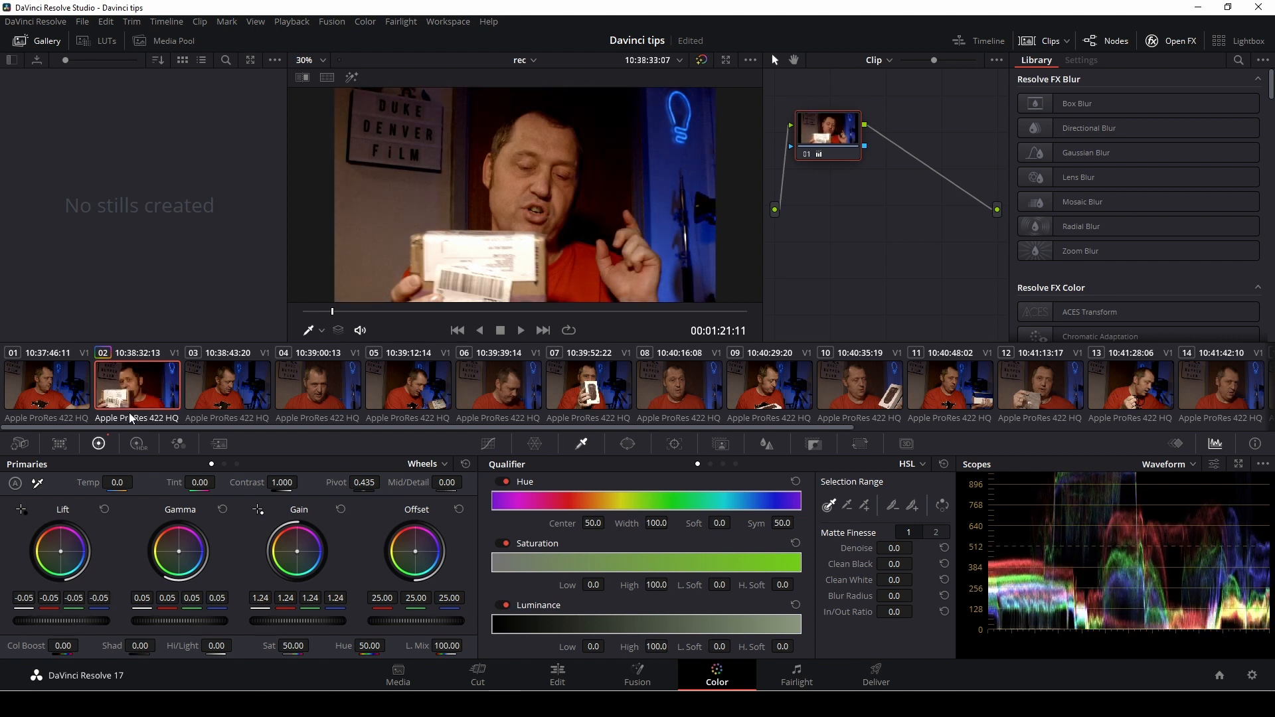
Step: Switch between graded clip 02 and neighbouring clips 03 and 04 to compare their color
click(221, 402)
click(164, 393)
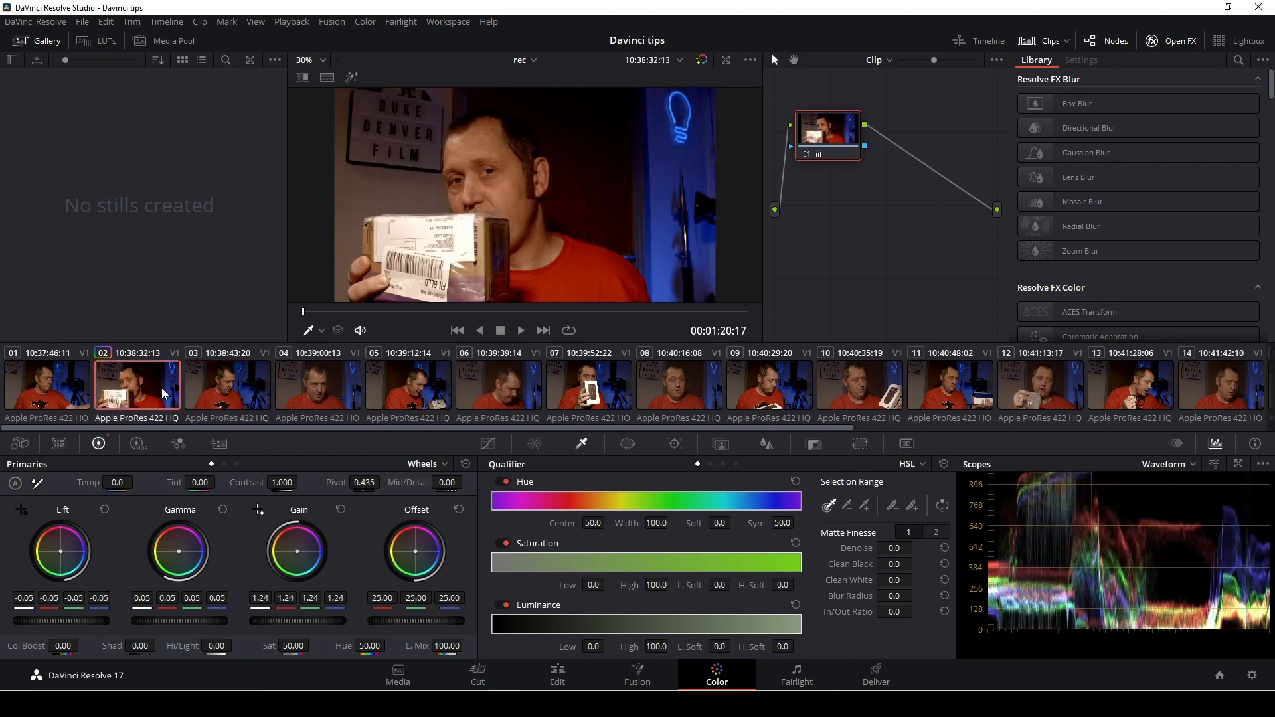
click(203, 387)
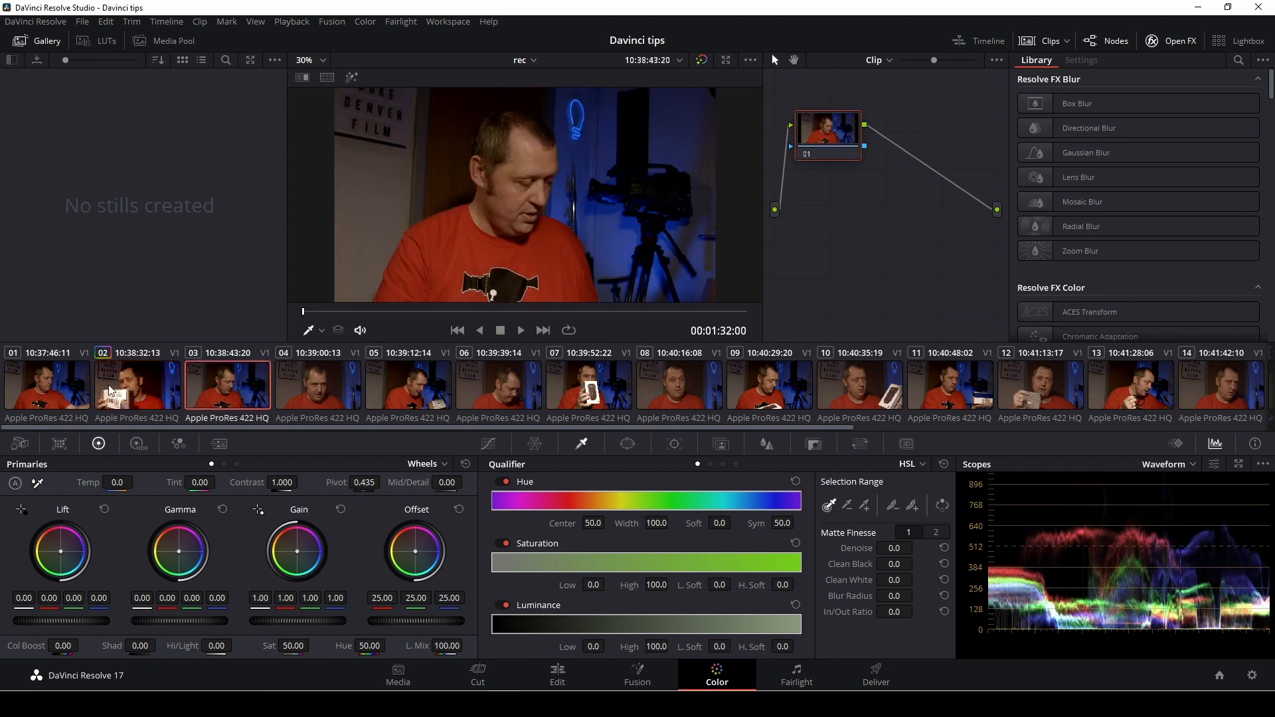
click(306, 377)
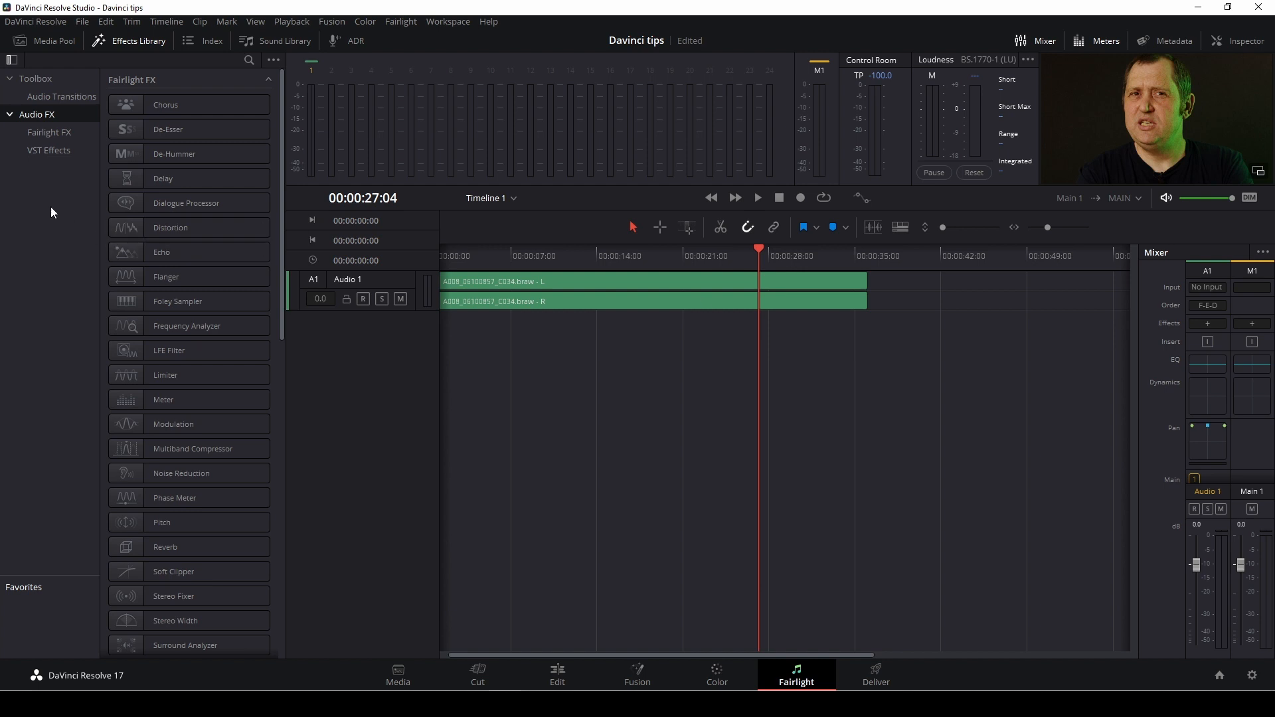
Step: Add the Alex 'Voice' Audio Butler VST effect to the Audio 1 track and move its window aside
click(56, 150)
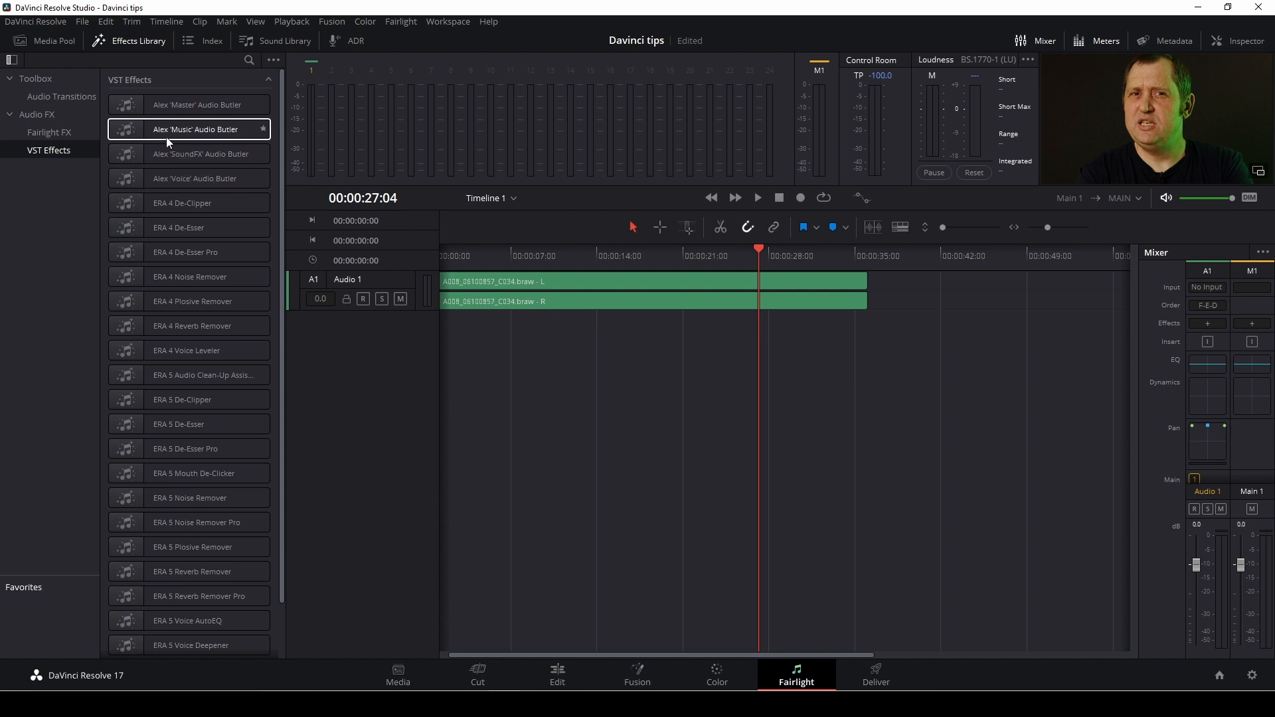
click(180, 180)
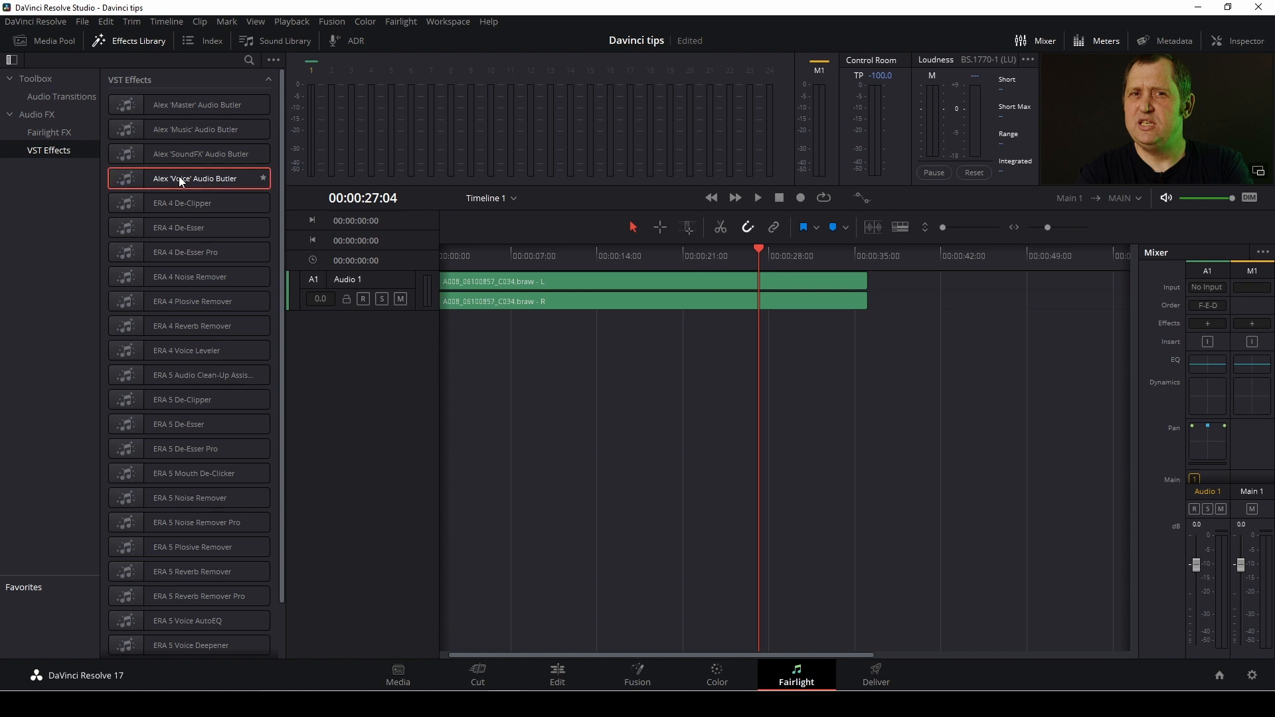
drag(178, 176, 389, 283)
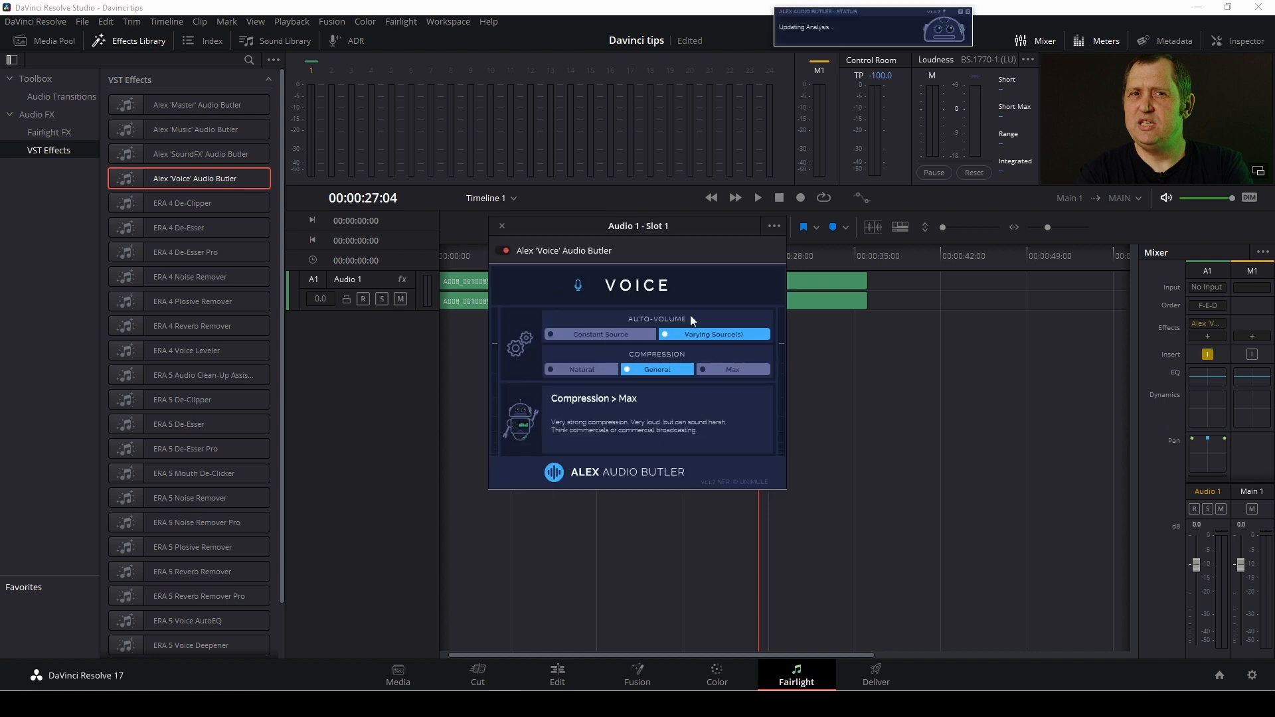
drag(671, 235, 359, 202)
drag(287, 157, 423, 152)
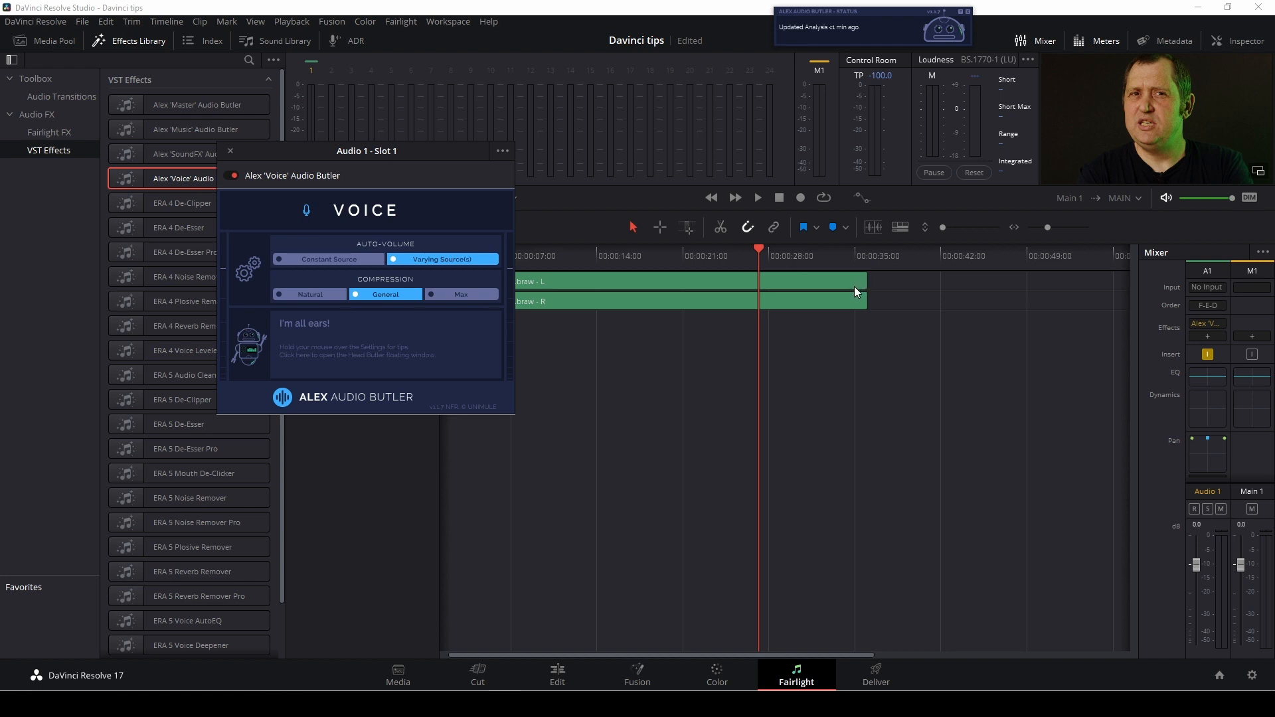
Step: Set the Audio 1 channel's processing order to EQ > FX > DYN
click(1220, 309)
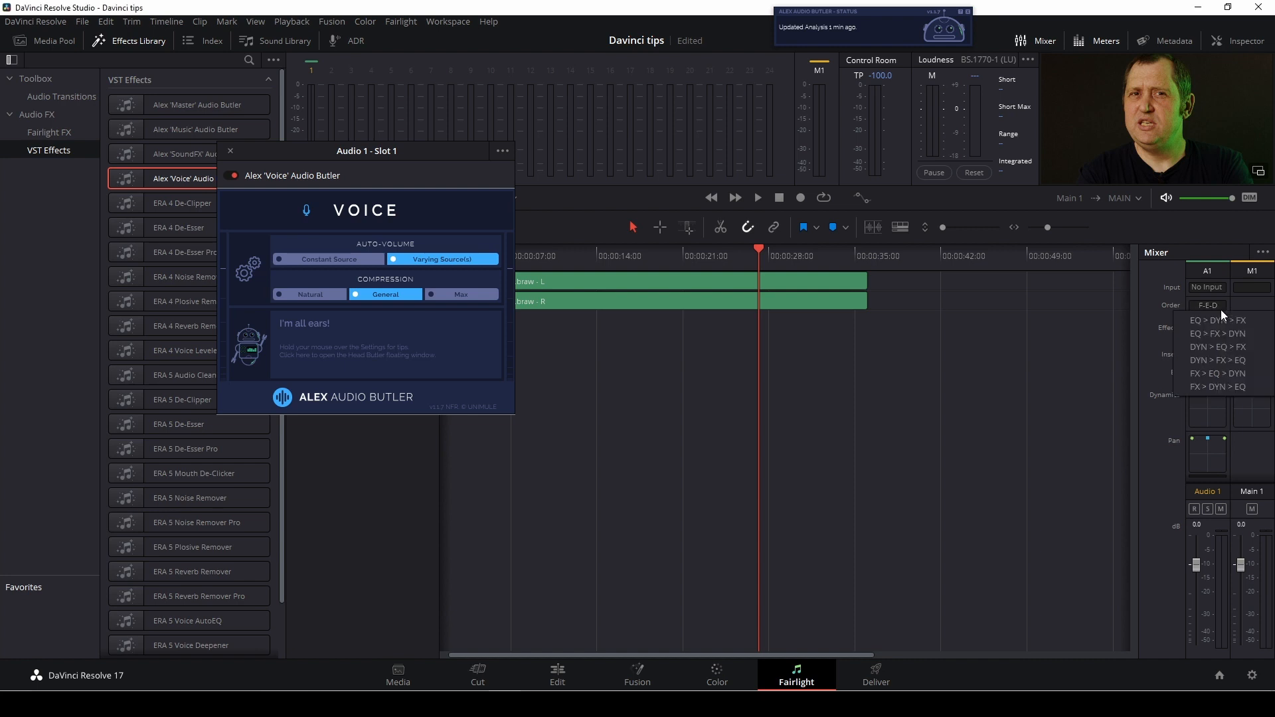
click(1187, 321)
click(1239, 386)
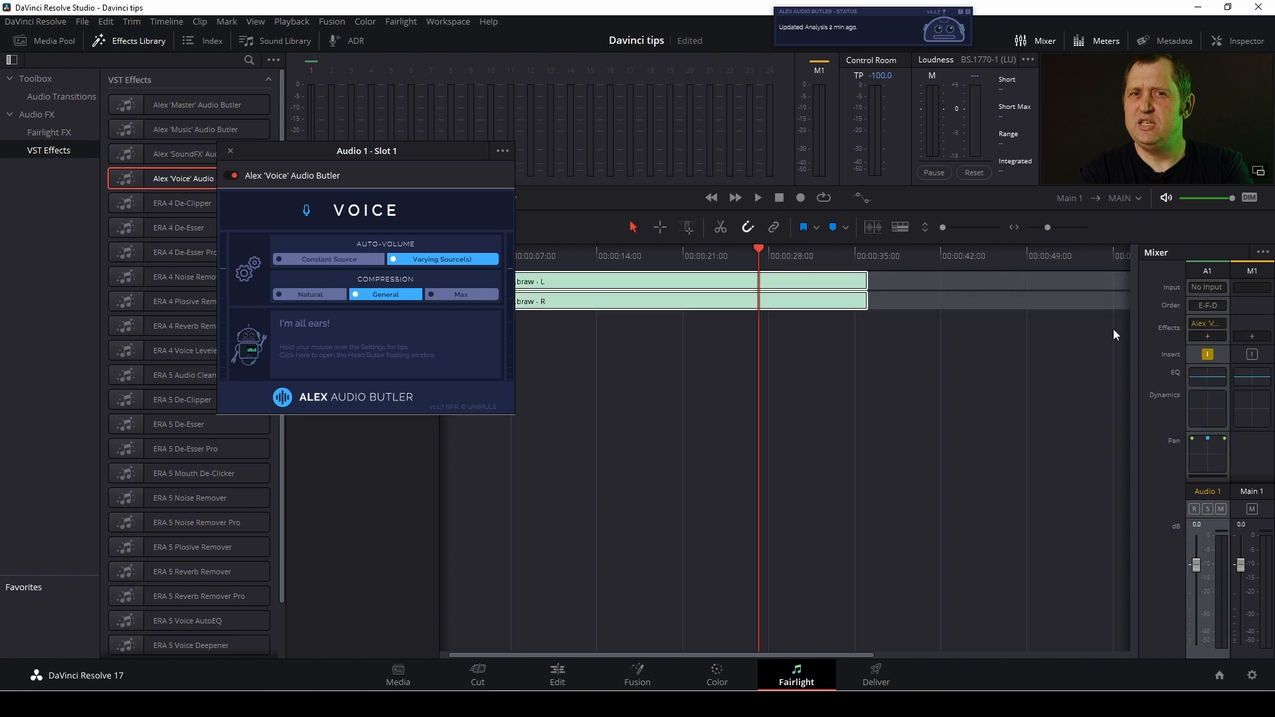